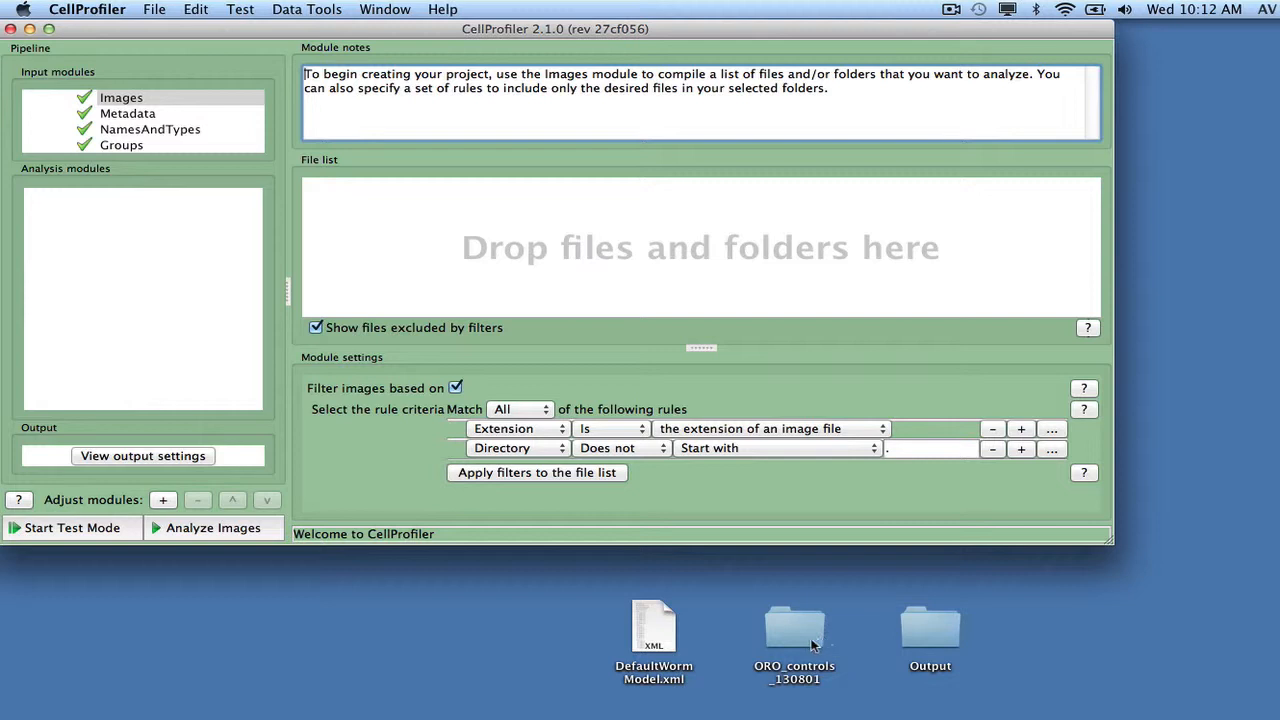
# Step: Add the ORO_controls_130801 desktop folder to the image file list and open the Metadata module's settings
pyautogui.moveTo(816, 642); pyautogui.dragTo(660, 240)
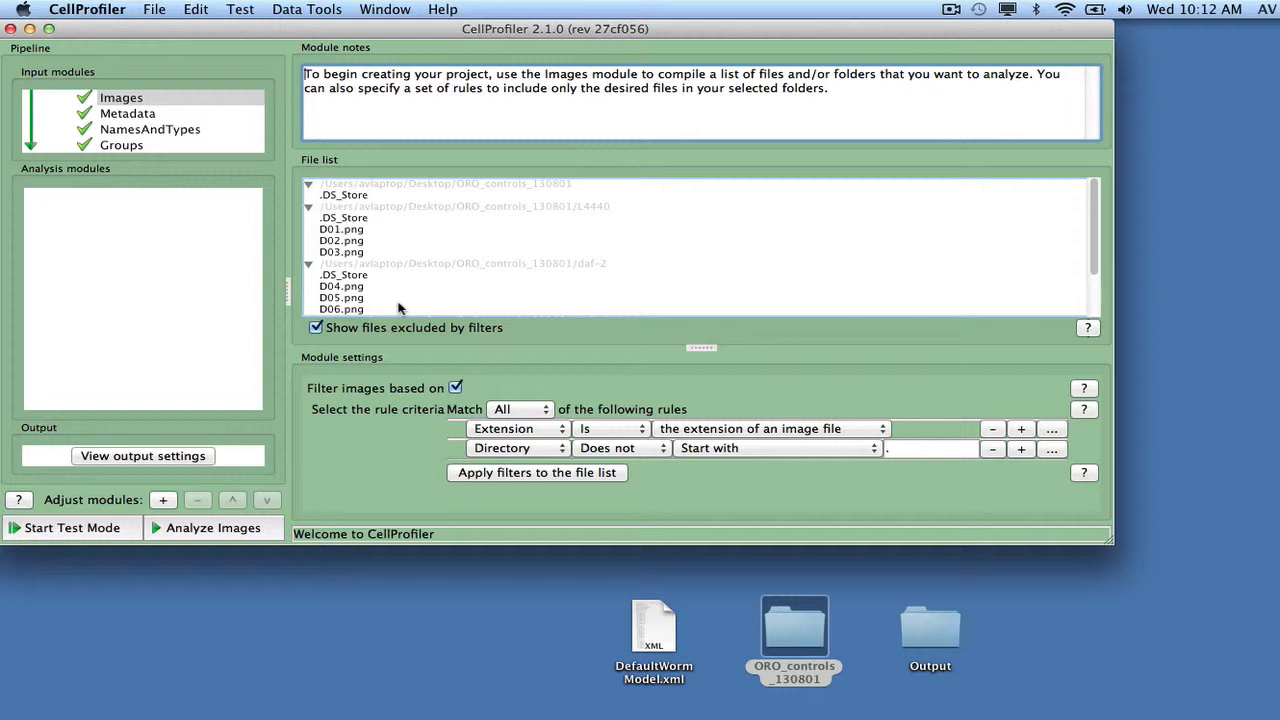
pyautogui.click(141, 117)
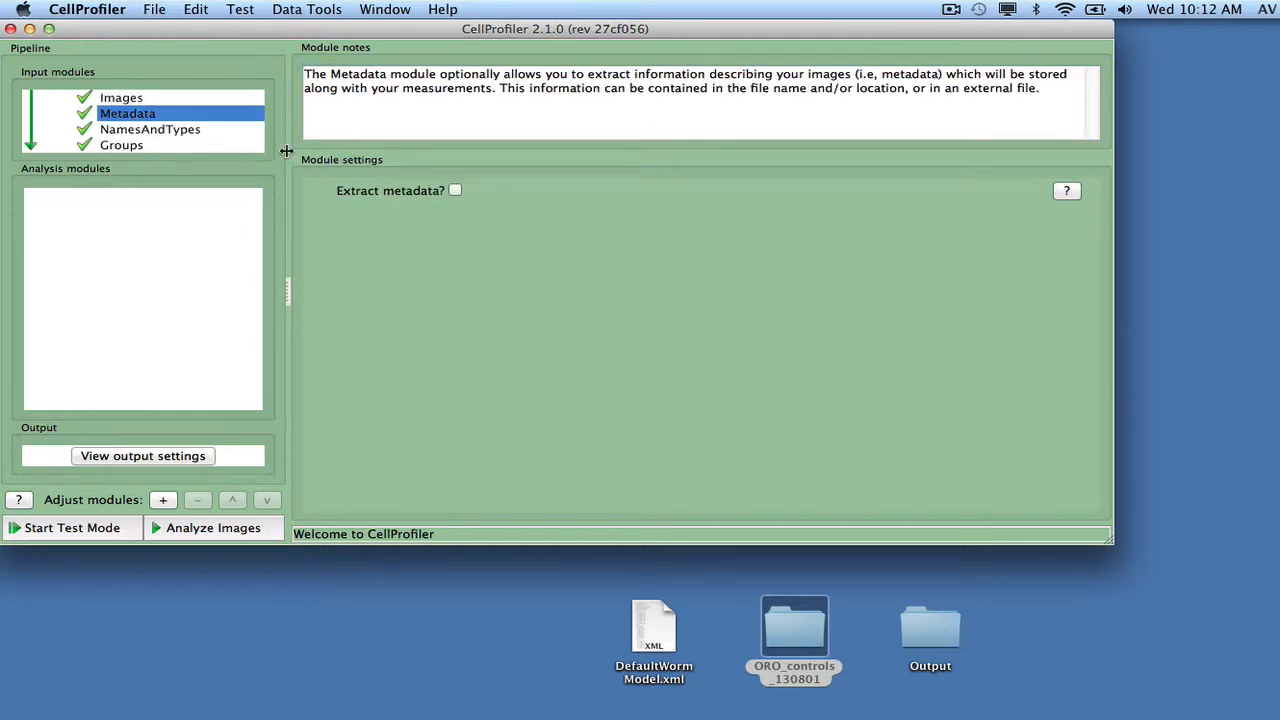
# Step: In NamesAndTypes, set the image type to Color image, name the images RawData, and update the image set list
pyautogui.click(168, 132)
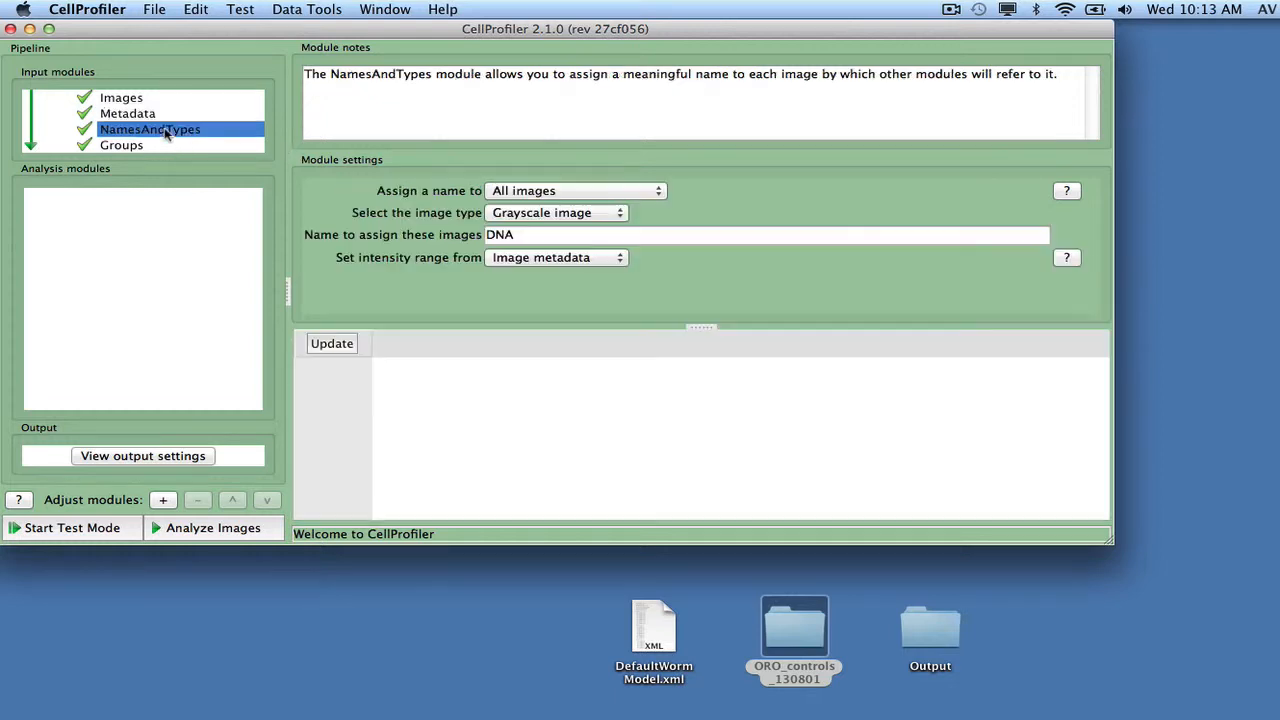
pyautogui.click(525, 213)
pyautogui.click(528, 227)
pyautogui.click(531, 236)
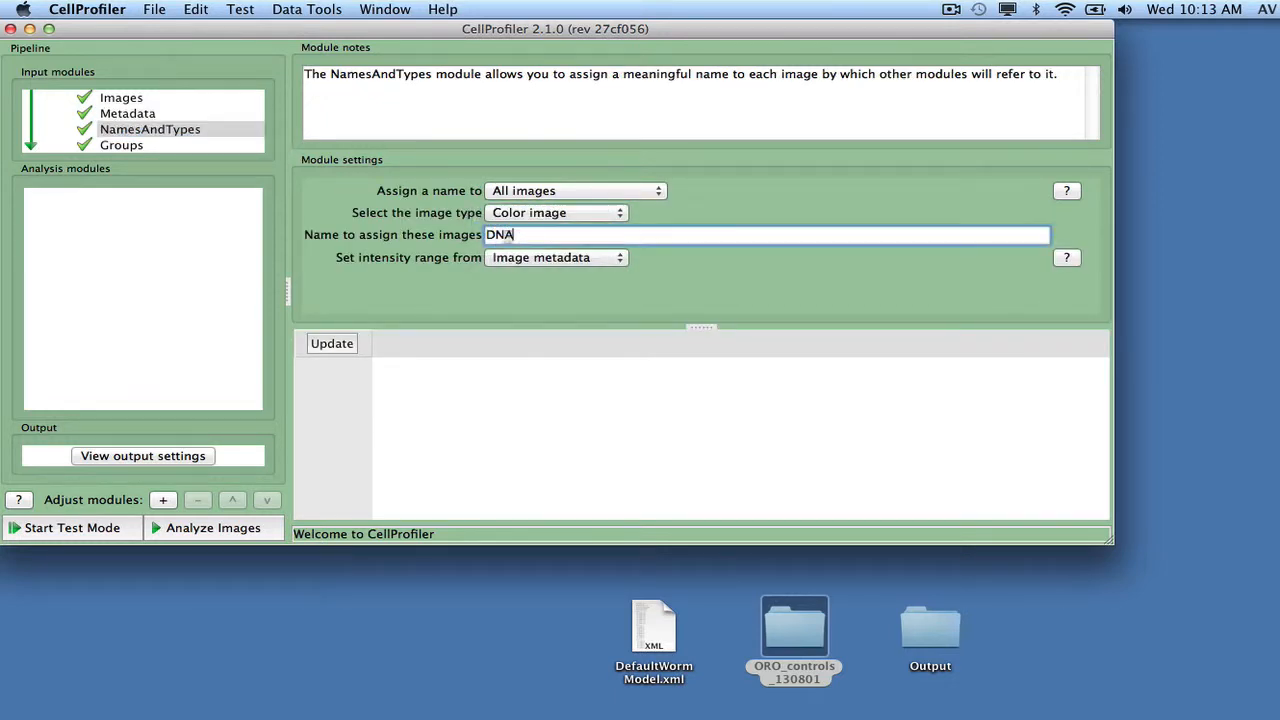
pyautogui.press('BackSpace')
pyautogui.press('BackSpace')
pyautogui.press('BackSpace')
pyautogui.write('RawData')
pyautogui.click(343, 345)
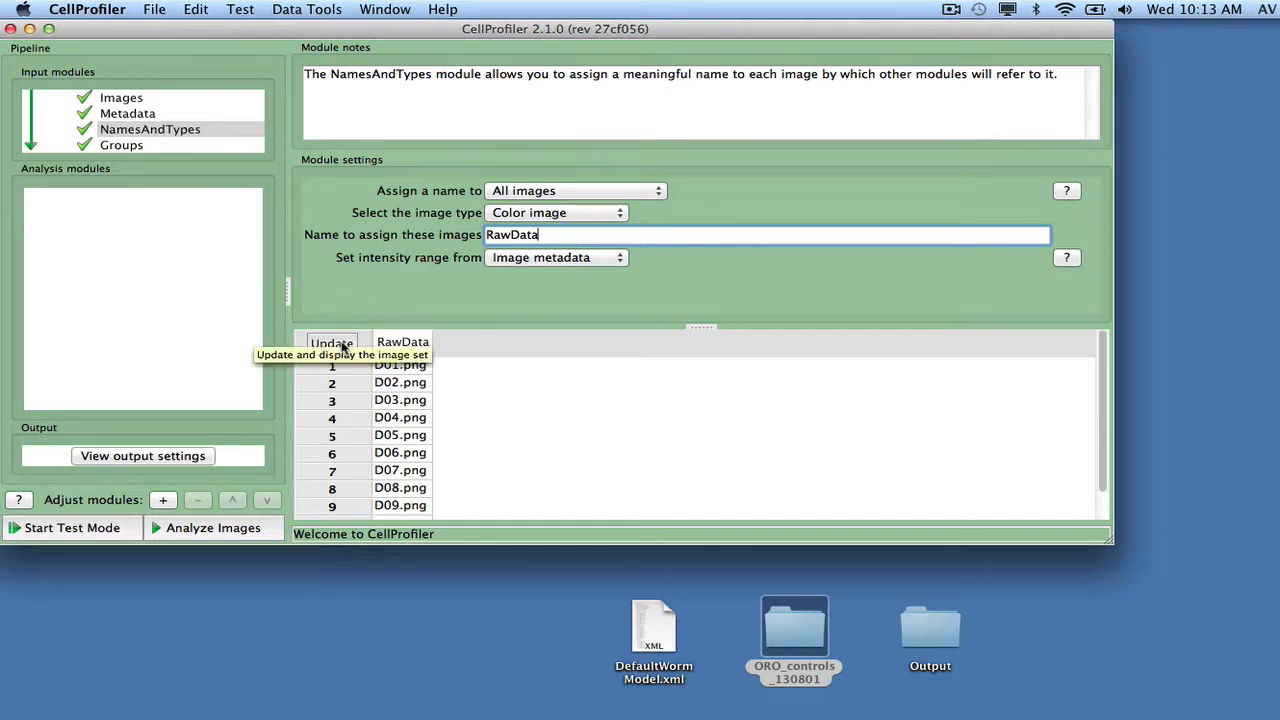
# Step: Check the Groups module and choose the desktop's Output folder as the default output folder
pyautogui.click(118, 147)
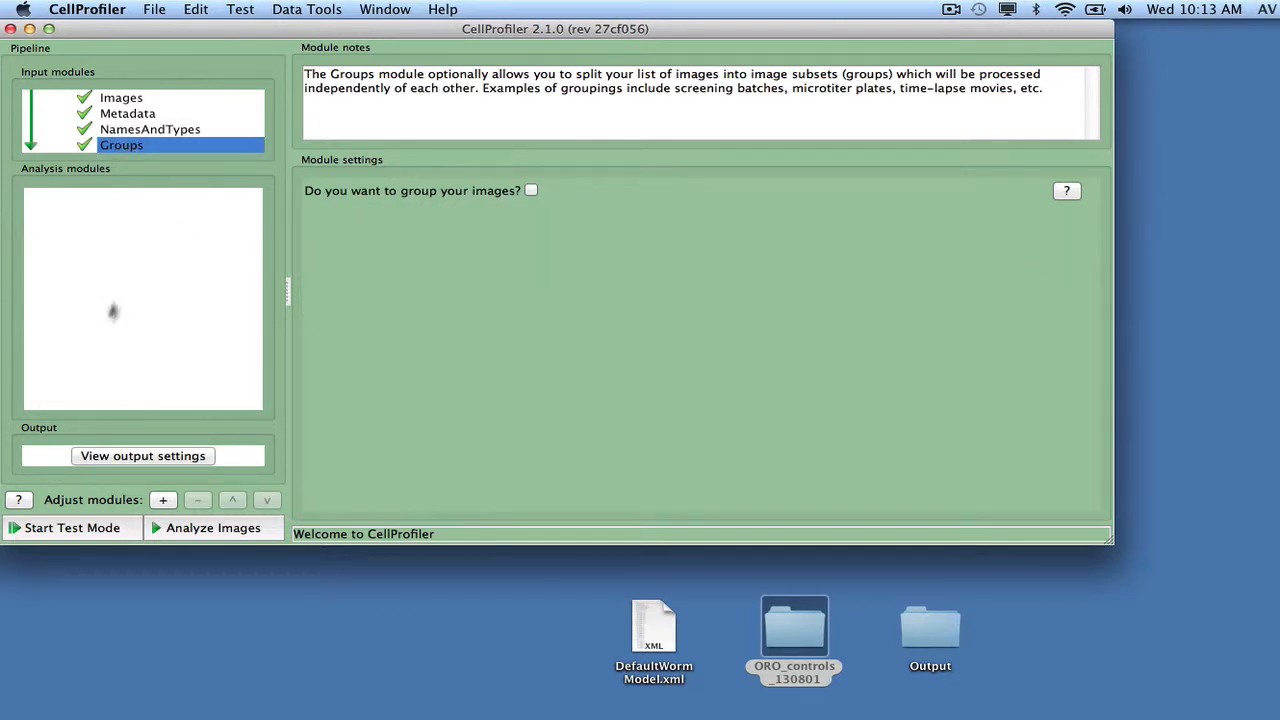
pyautogui.click(141, 458)
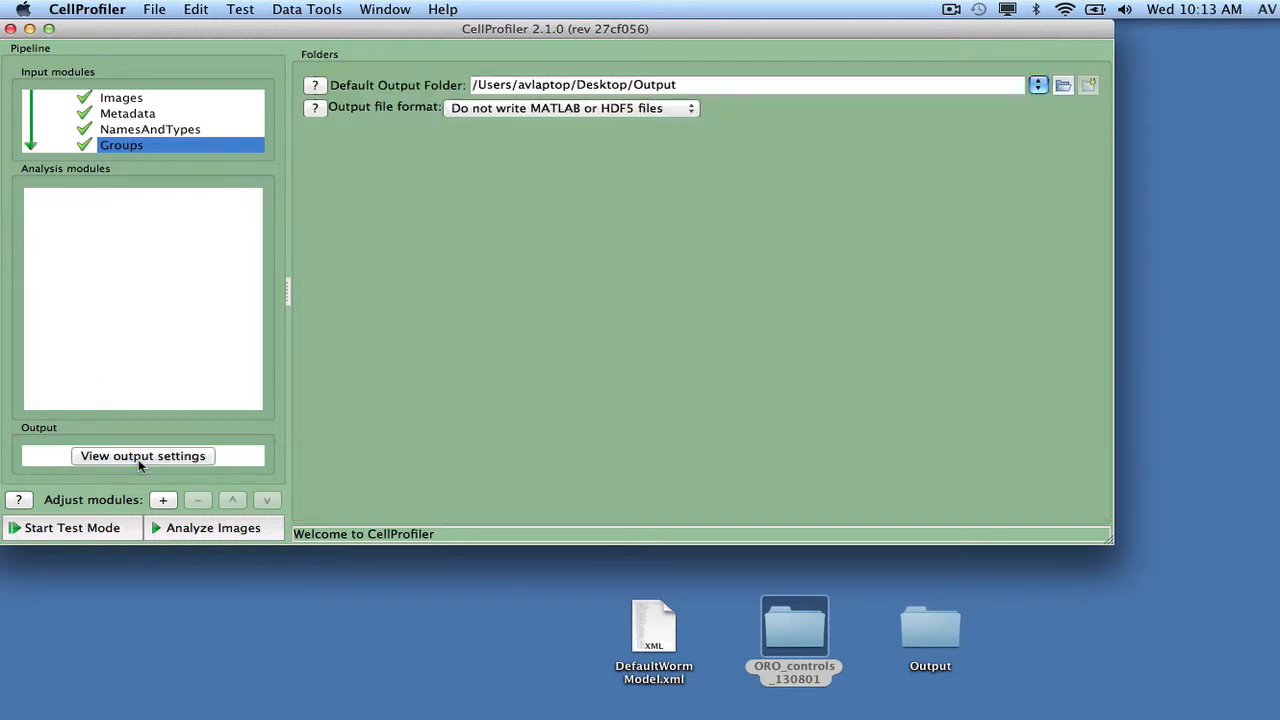
pyautogui.click(1063, 85)
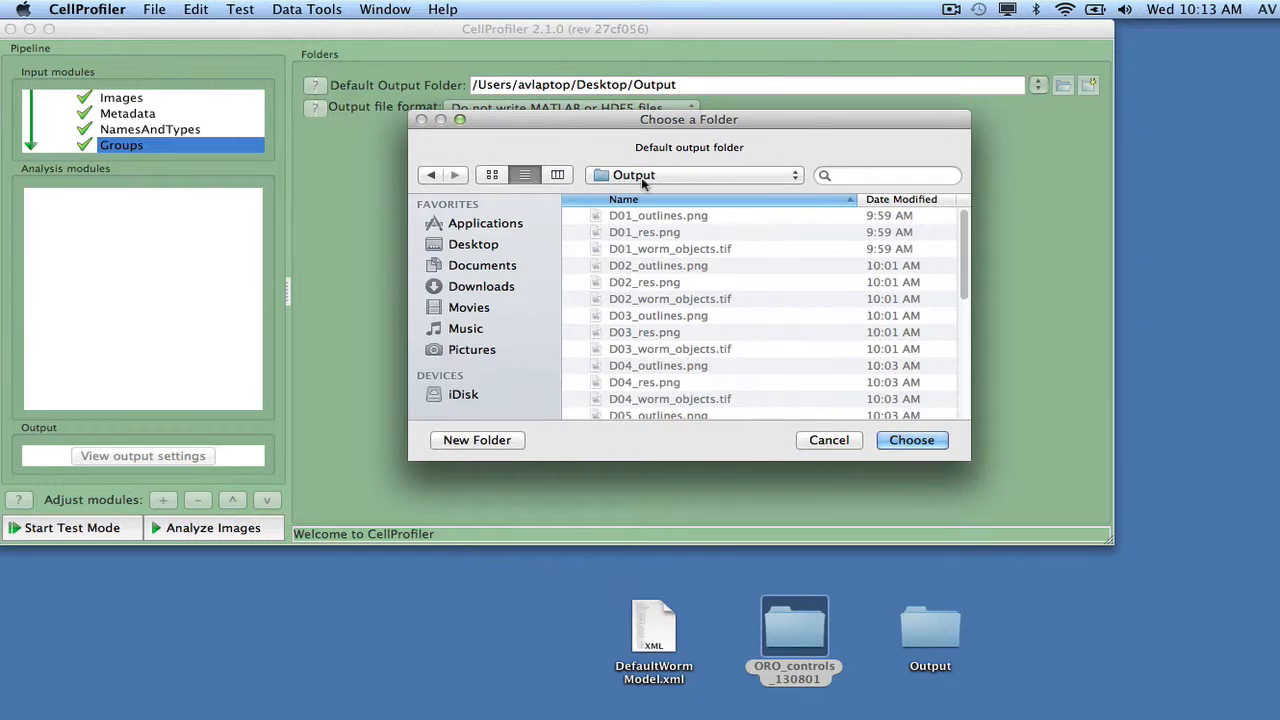
pyautogui.click(897, 440)
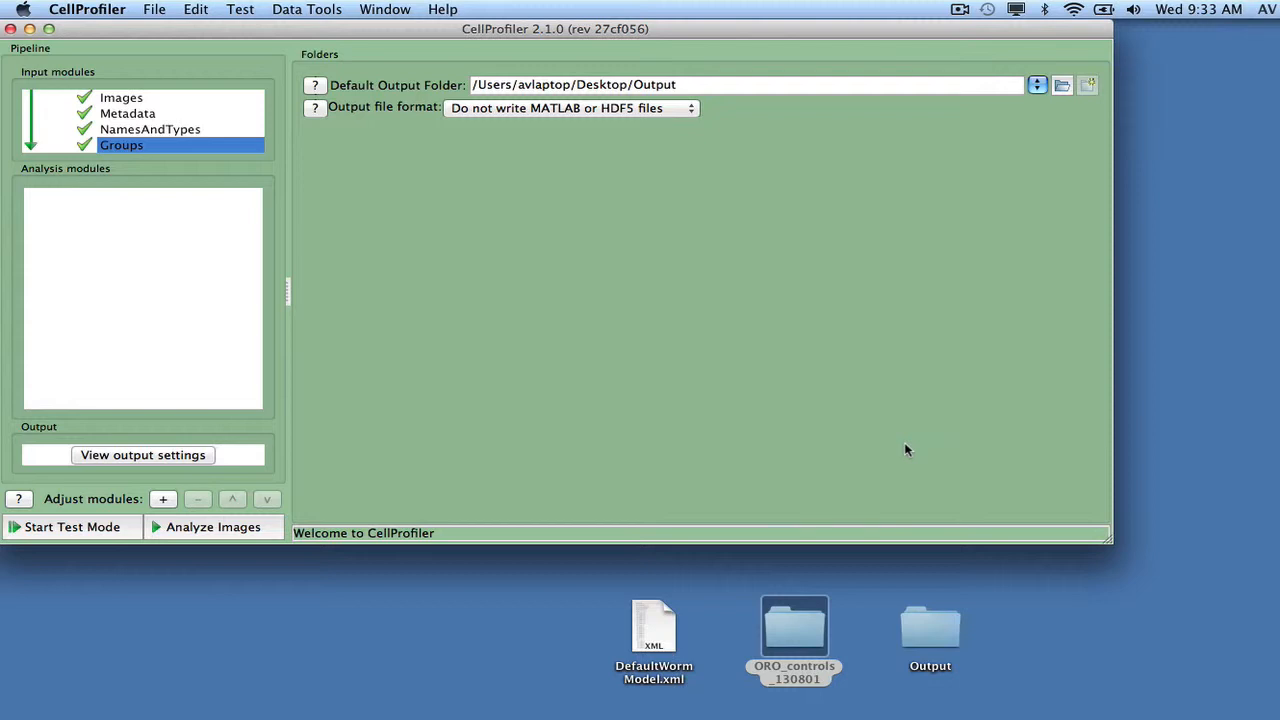
# Step: Add an ImageMath module from the Image Processing category to the analysis pipeline
pyautogui.click(164, 501)
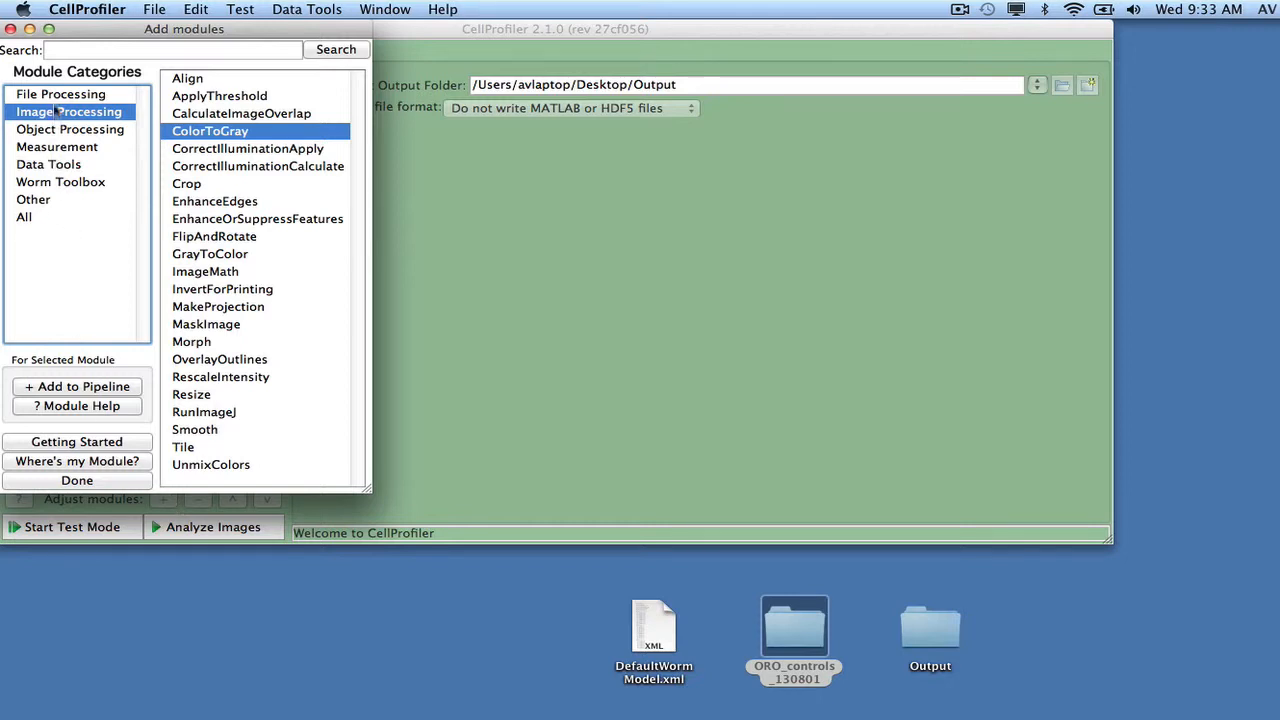
pyautogui.click(213, 272)
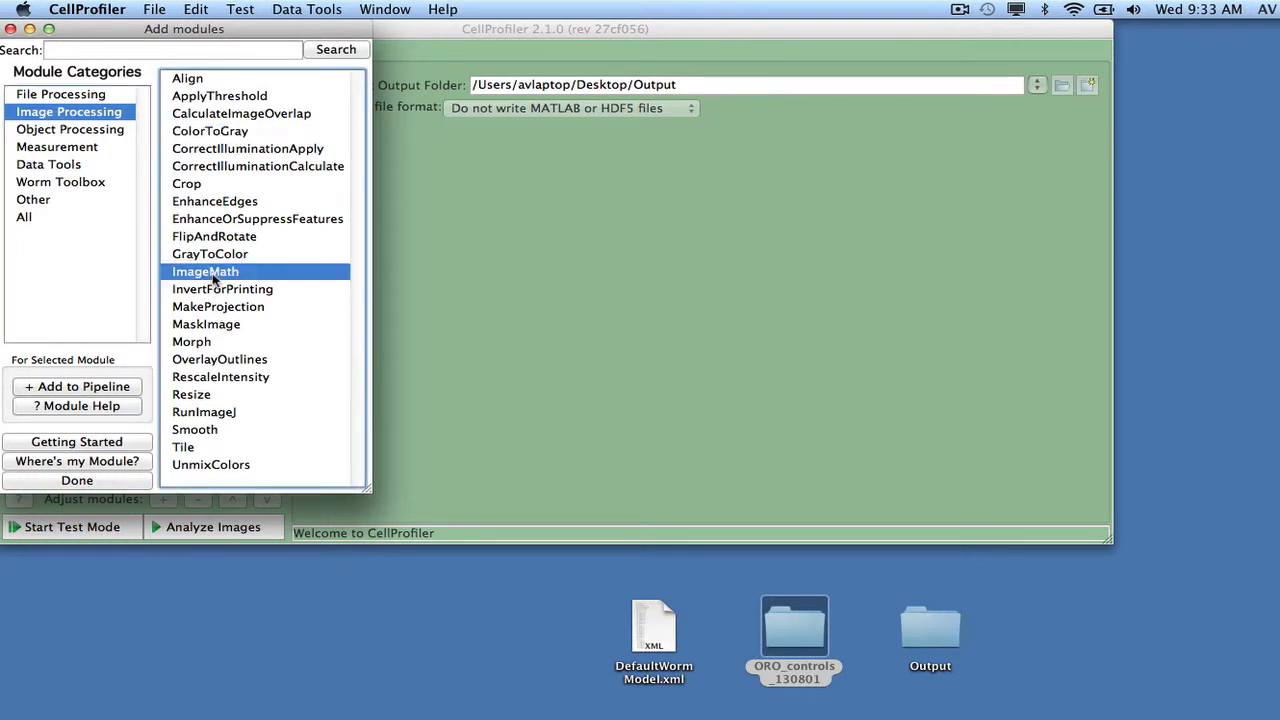
pyautogui.doubleClick(213, 279)
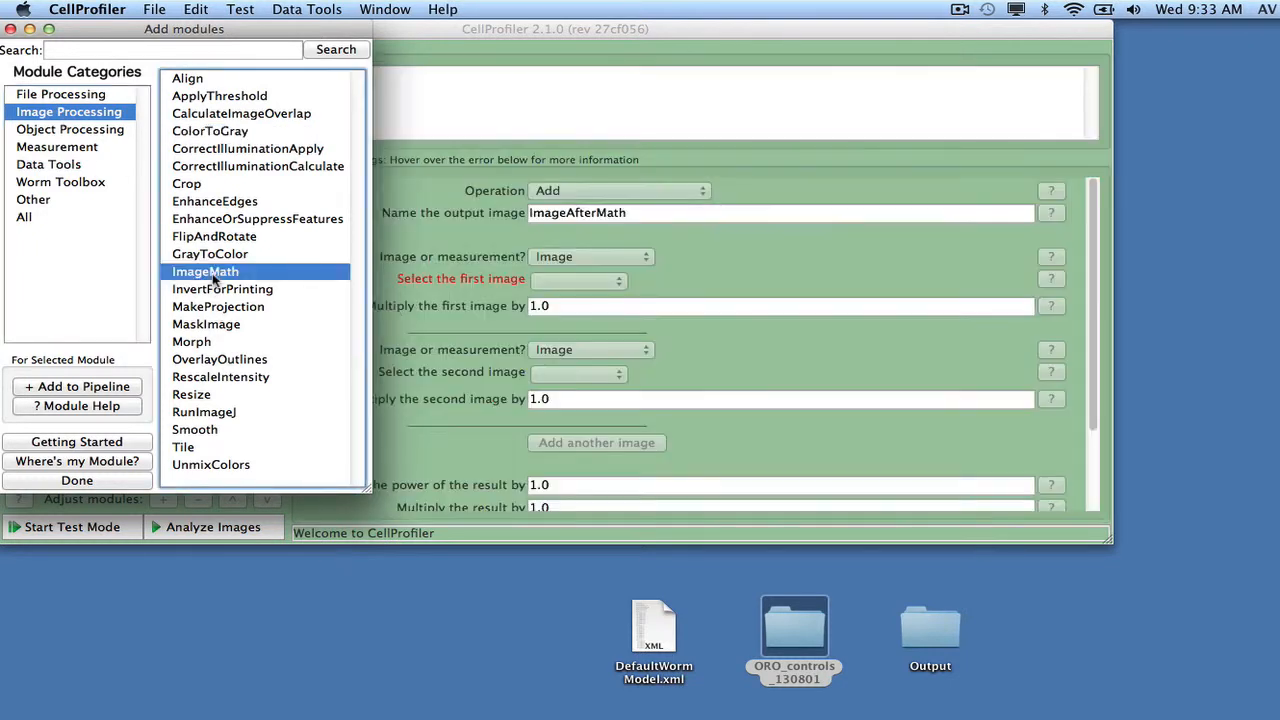
pyautogui.click(77, 481)
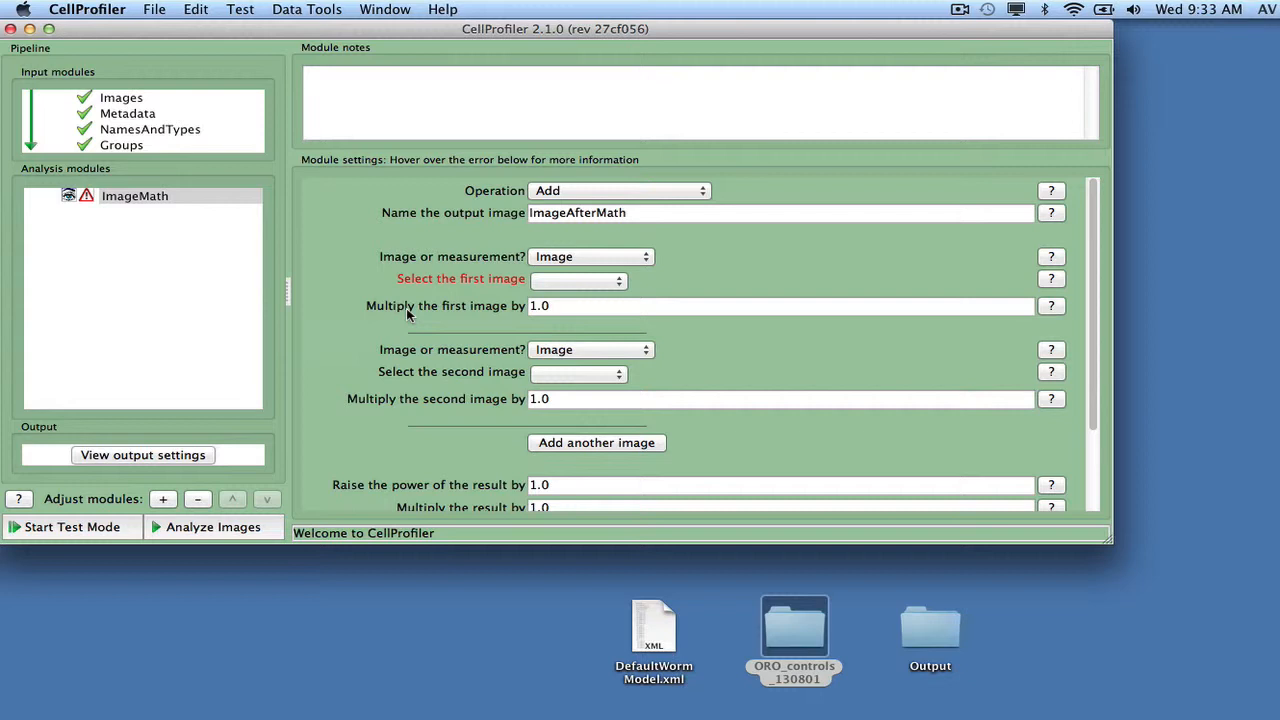
# Step: Configure ImageMath to invert the RawData image and name the output image InvertedRaw
pyautogui.click(566, 193)
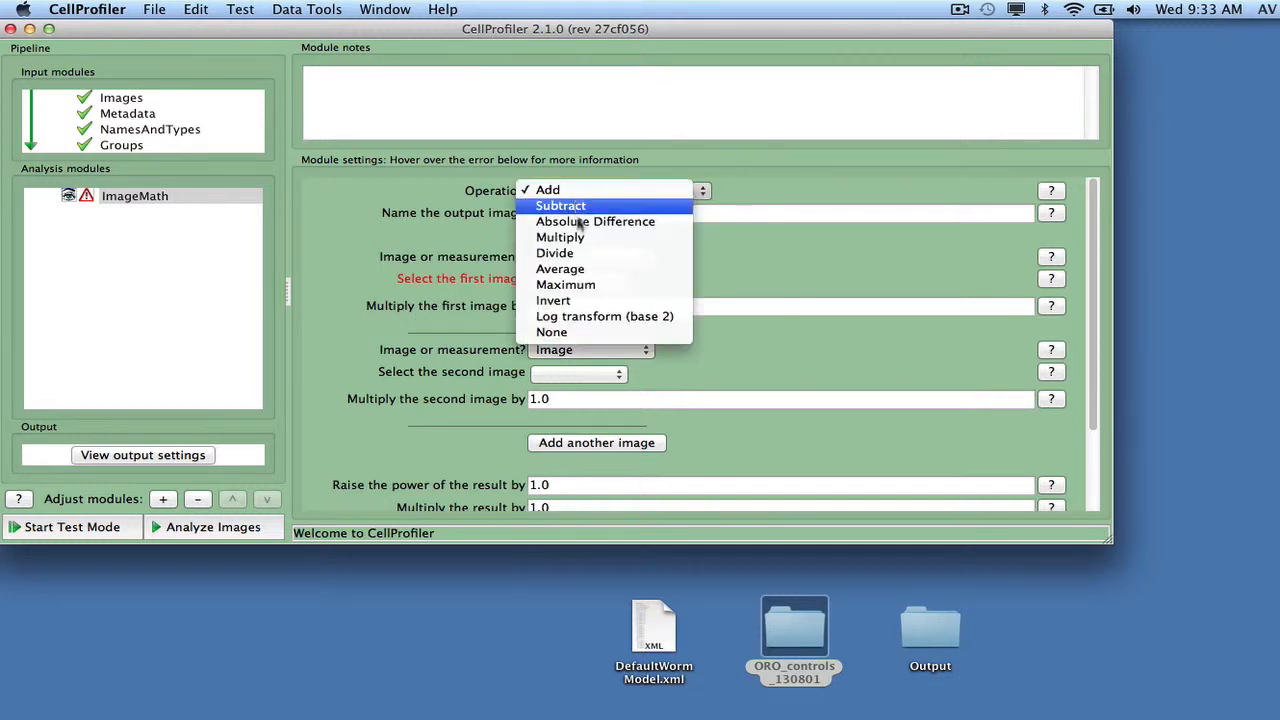
pyautogui.click(582, 303)
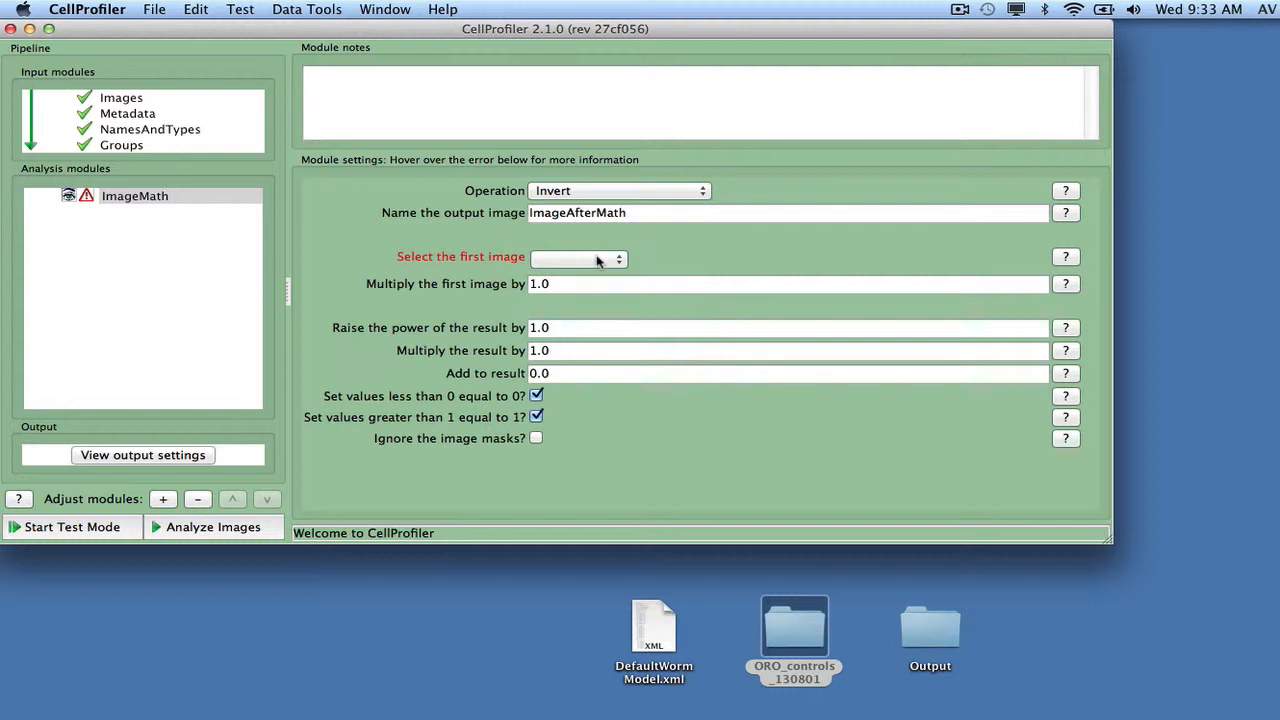
pyautogui.click(598, 261)
pyautogui.click(566, 243)
pyautogui.moveTo(627, 213); pyautogui.dragTo(508, 212)
pyautogui.write('Inve')
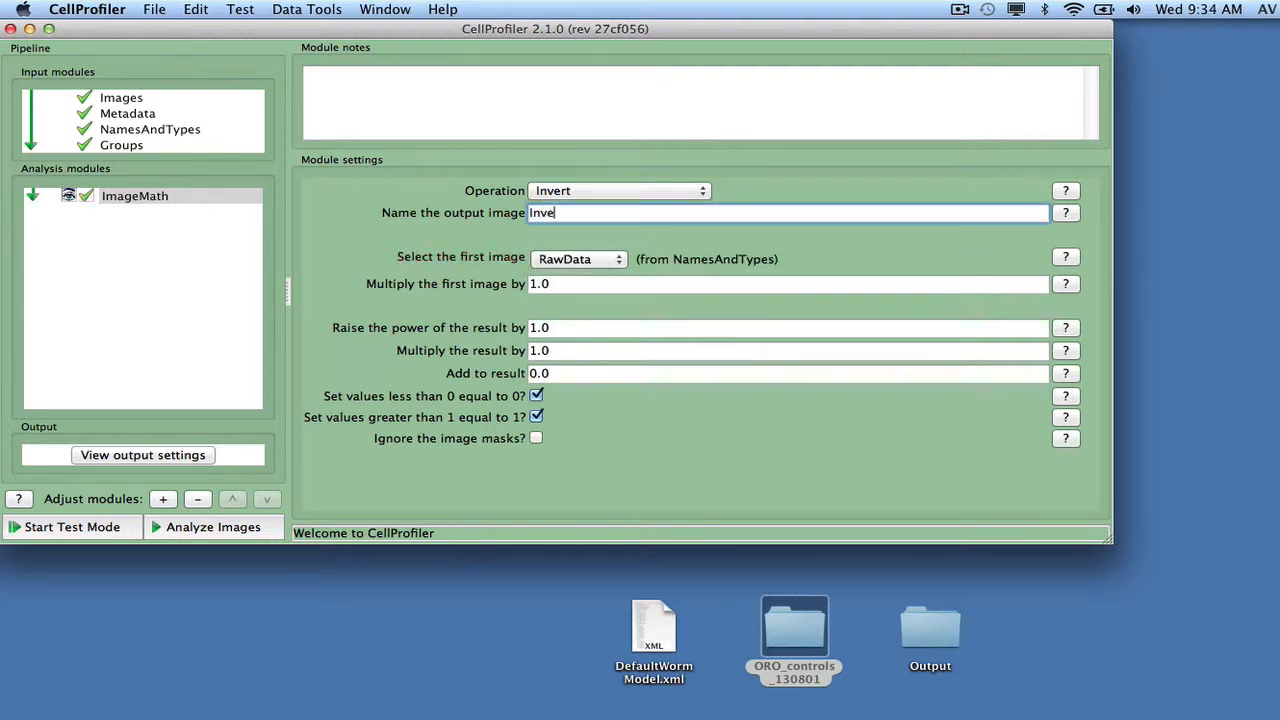
pyautogui.write('rtedRaw')
# Step: Add a ColorToGray module to the pipeline and select InvertedRaw as its input image
pyautogui.click(170, 501)
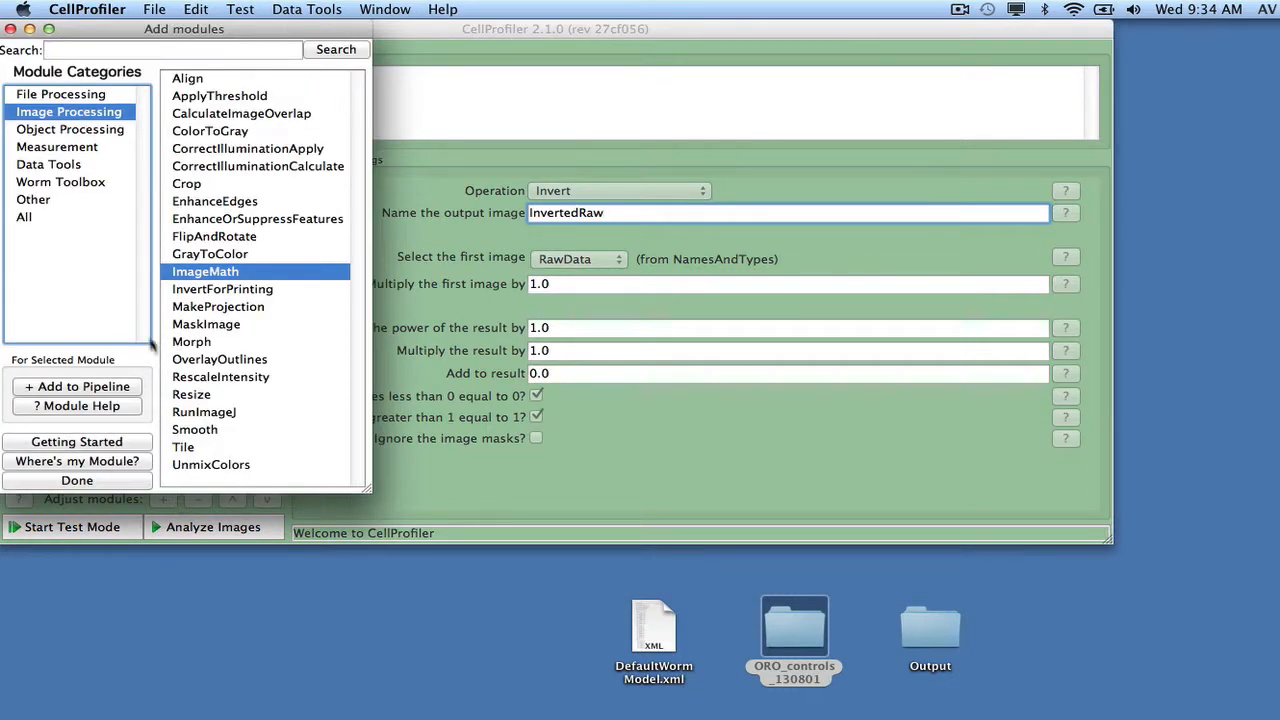
pyautogui.doubleClick(213, 136)
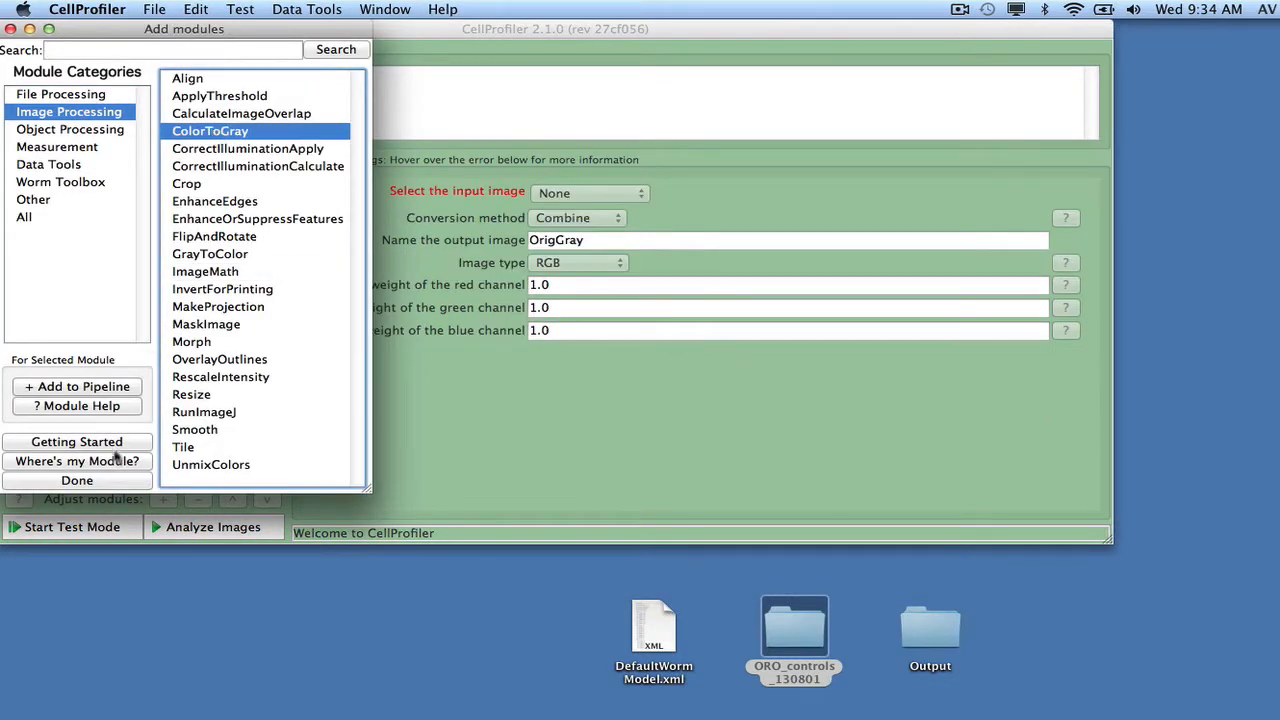
pyautogui.click(110, 480)
pyautogui.click(548, 196)
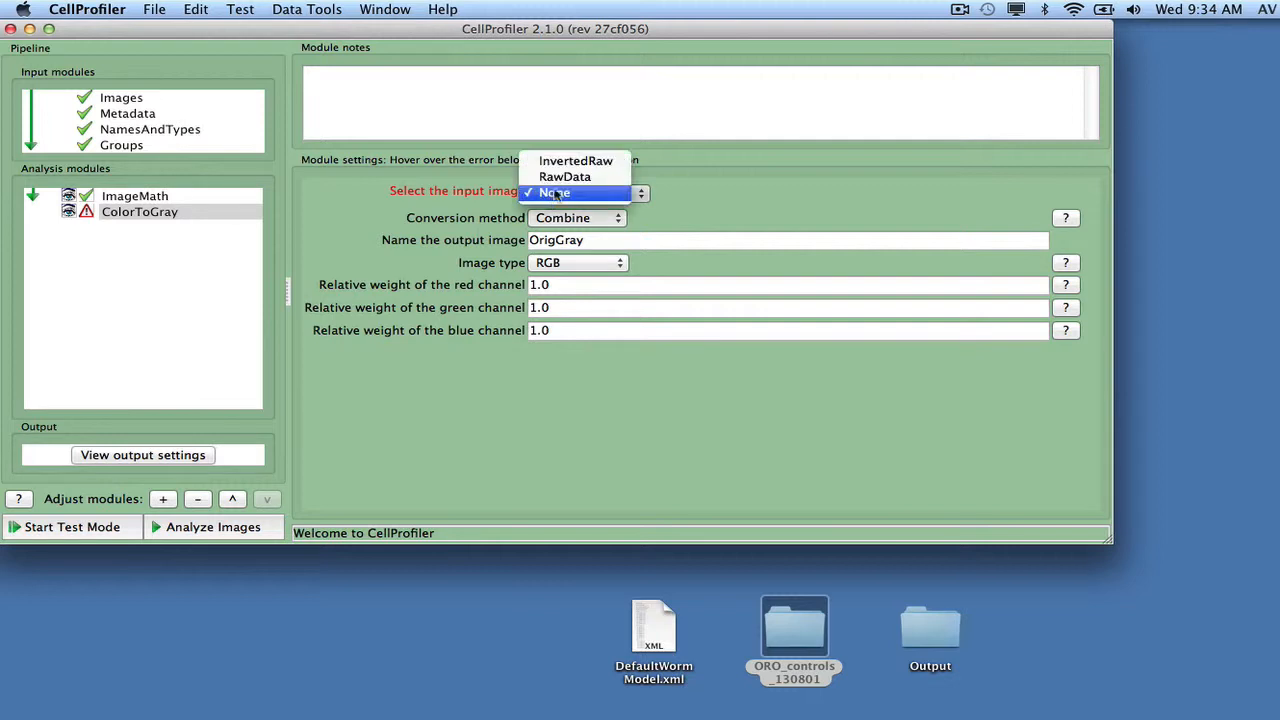
pyautogui.click(557, 168)
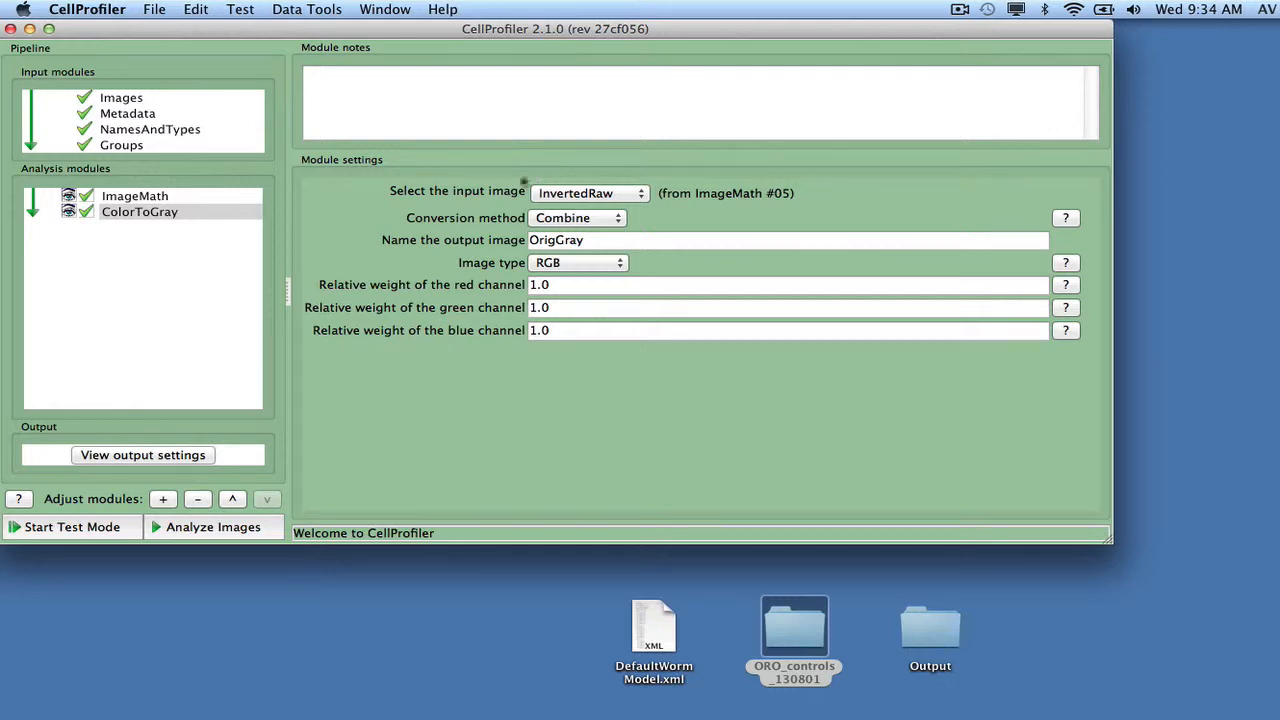
# Step: Start test mode and add a second ColorToGray module directly after ImageMath
pyautogui.click(98, 528)
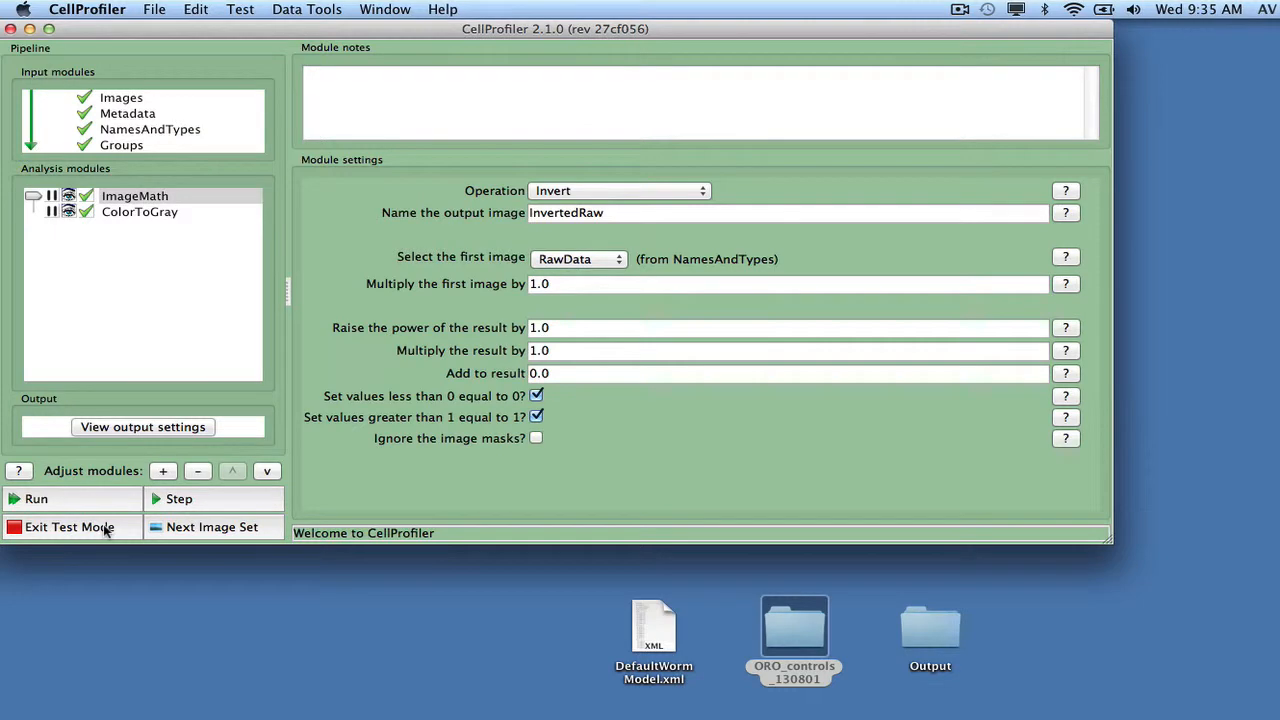
pyautogui.click(163, 471)
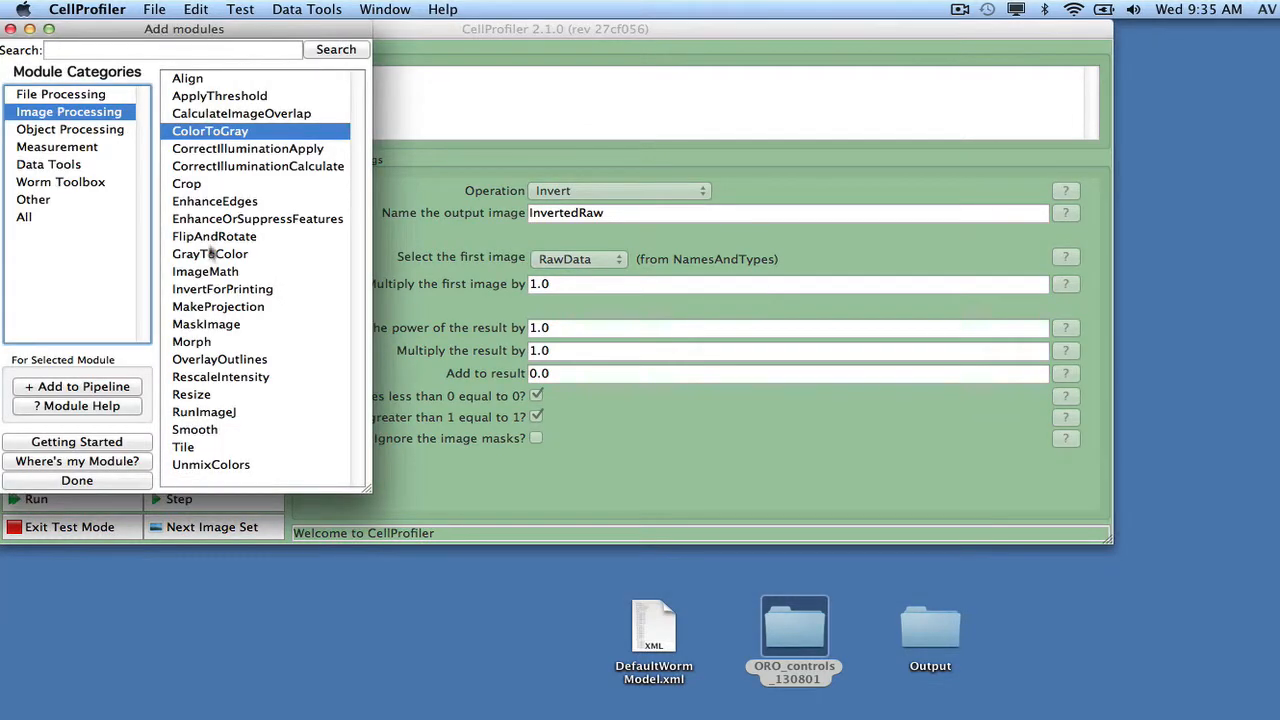
pyautogui.doubleClick(218, 140)
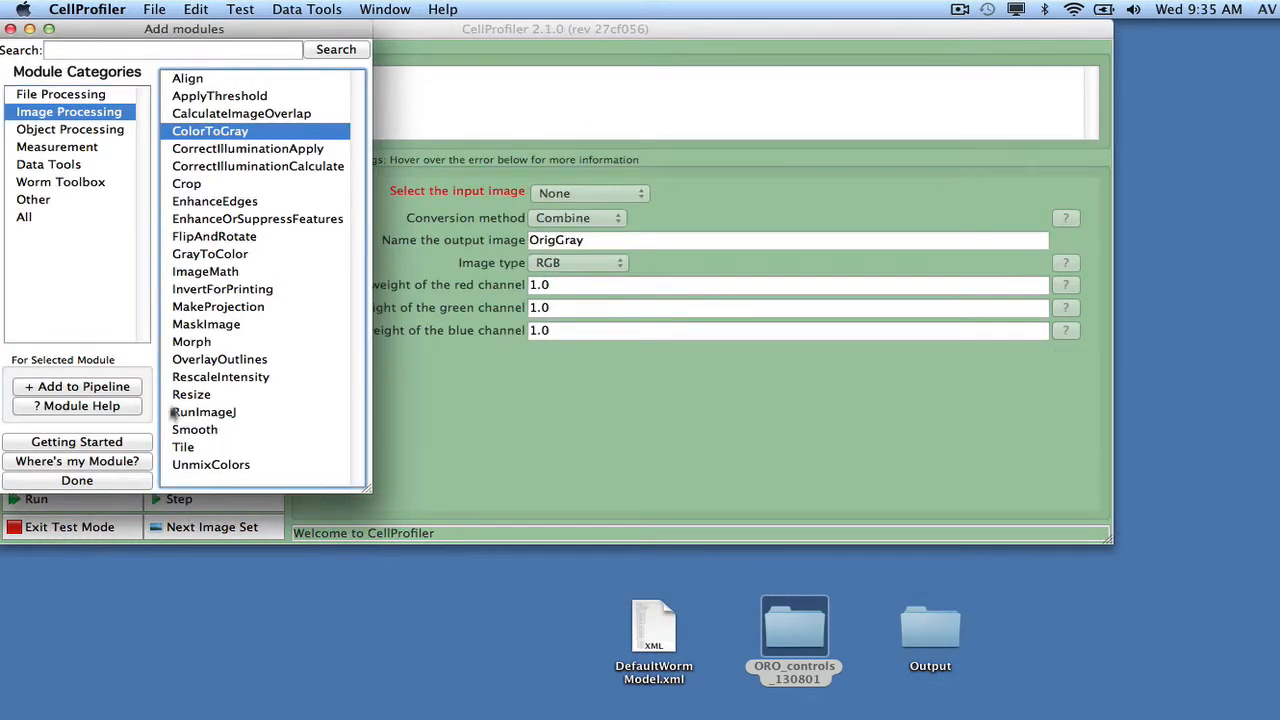
pyautogui.click(128, 480)
# Step: Set the new ColorToGray module's input image to InvertedRaw and its conversion method to Split
pyautogui.click(547, 194)
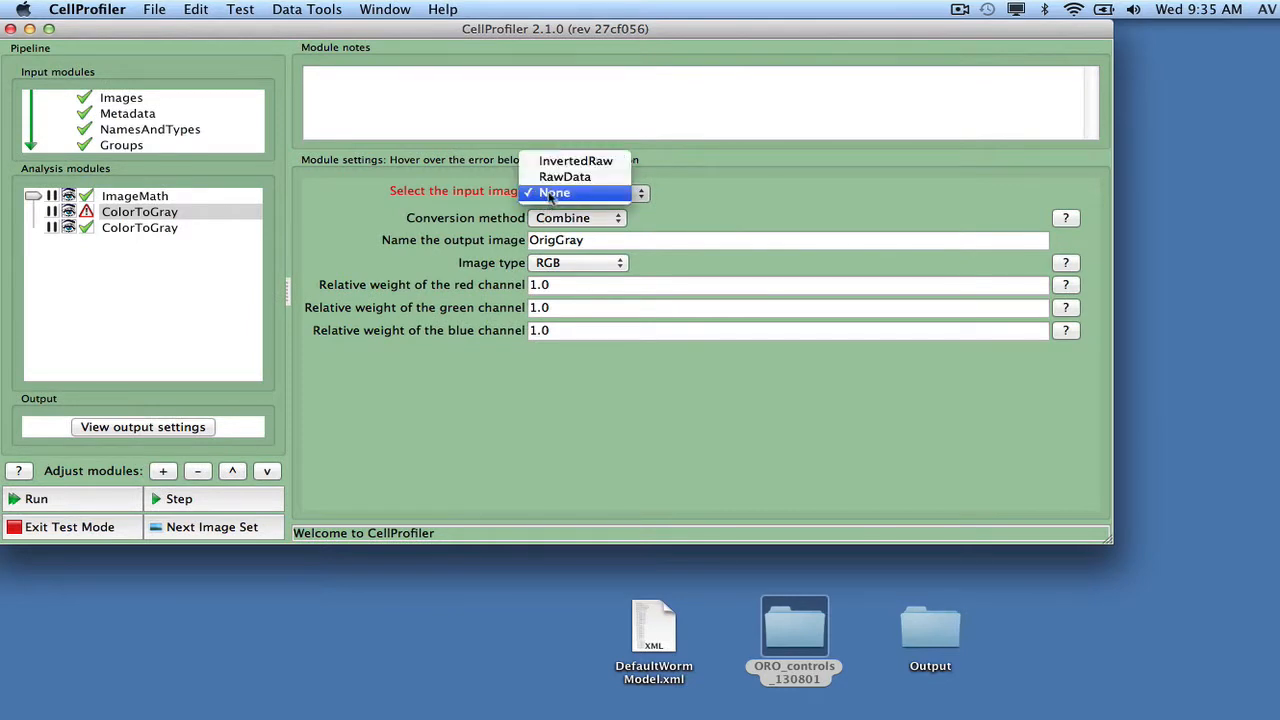
pyautogui.click(573, 163)
pyautogui.click(575, 227)
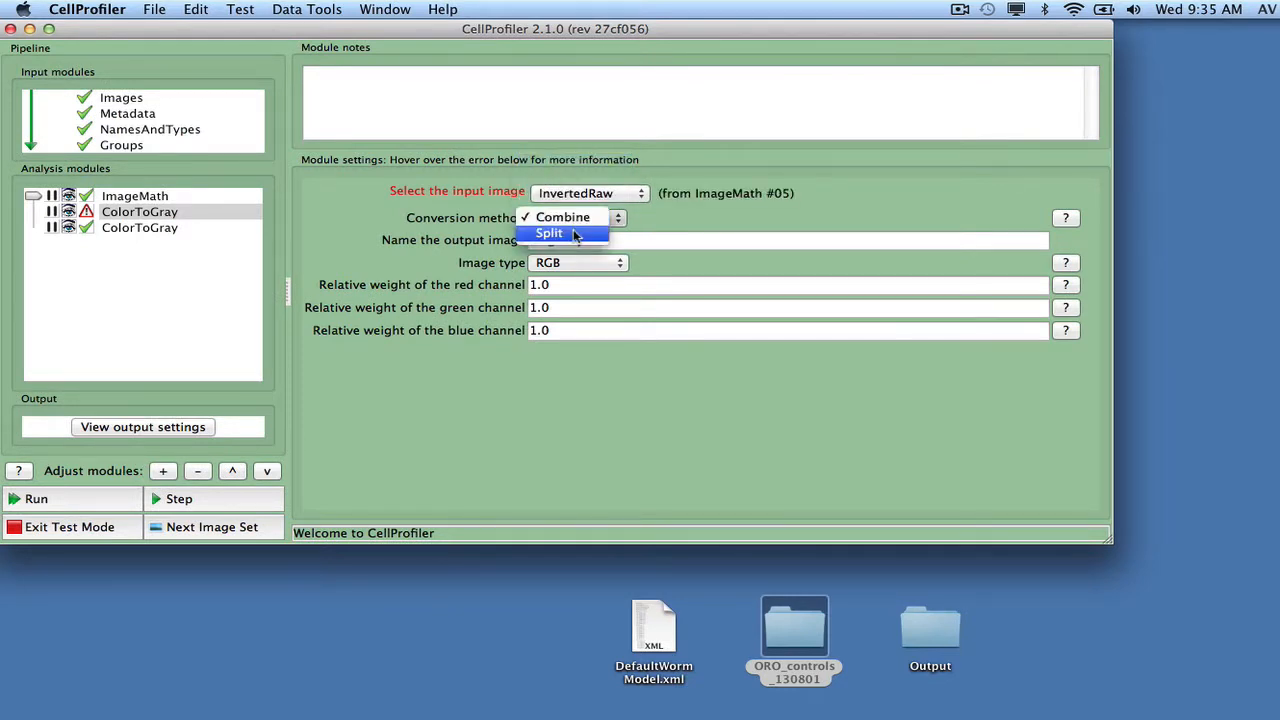
pyautogui.click(575, 236)
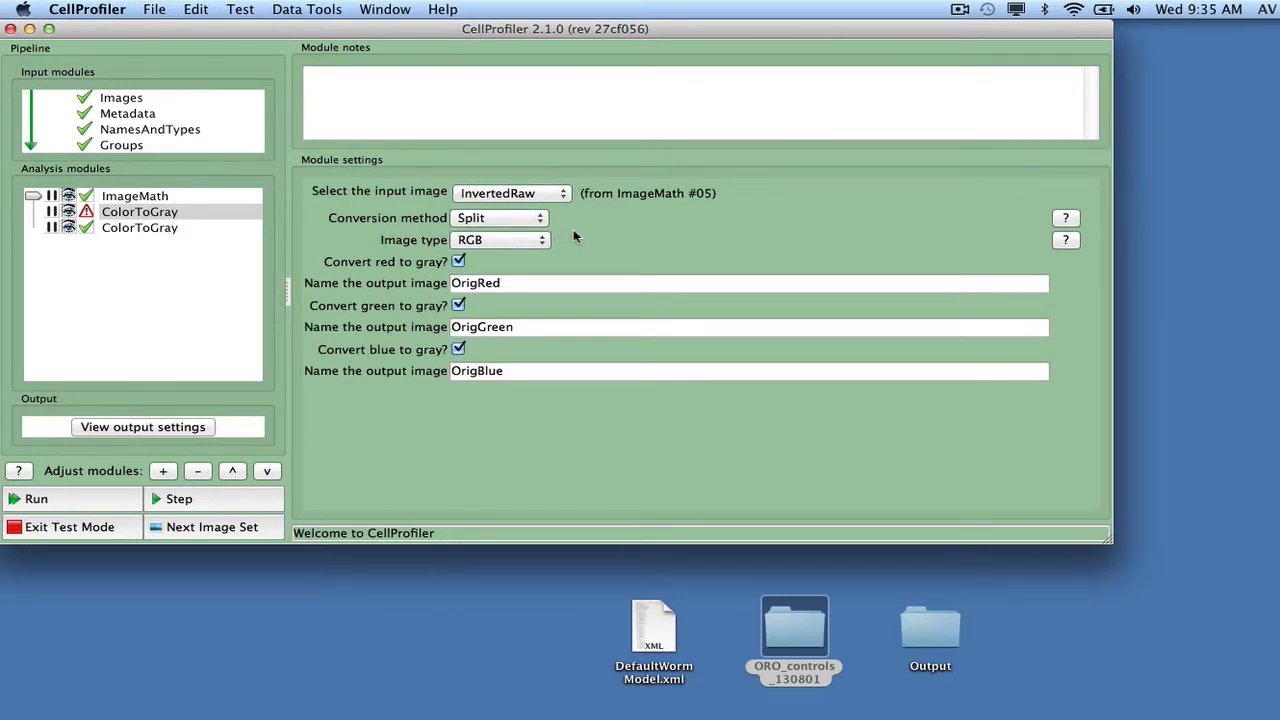
# Step: Add an IdentifyPrimaryObjects module after the last ColorToGray and select OrigRed as its input image
pyautogui.click(117, 229)
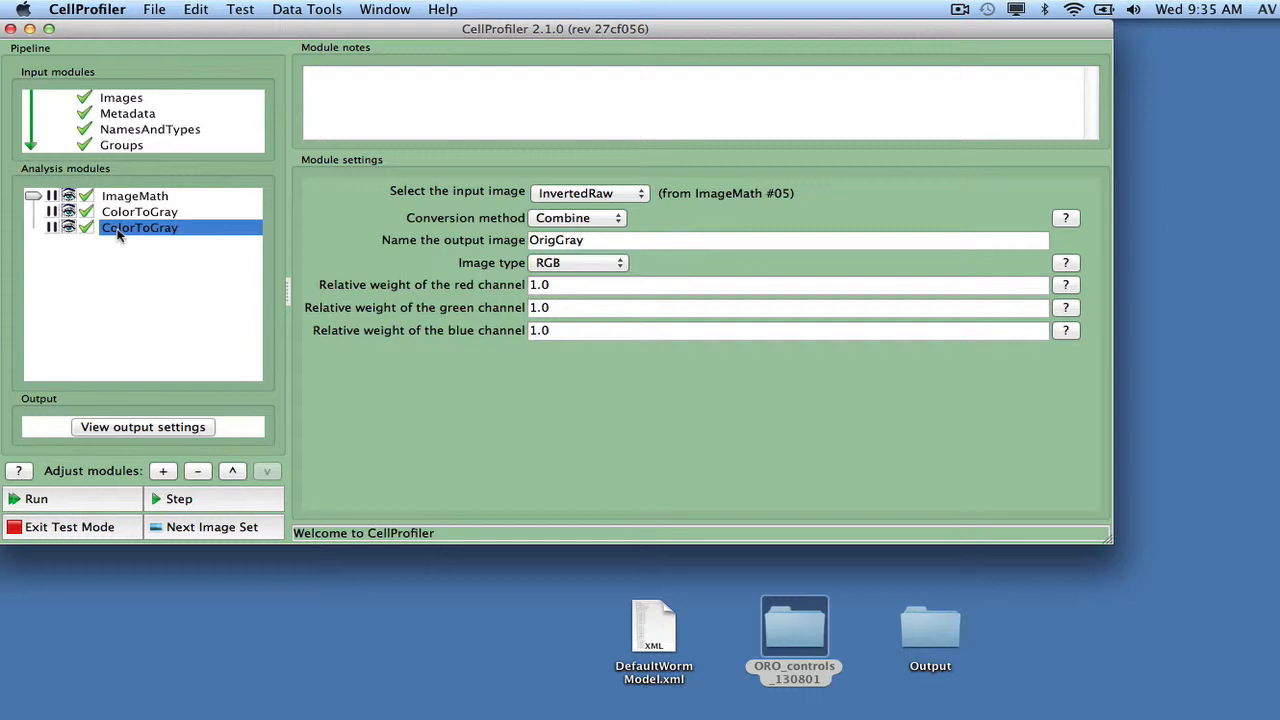
pyautogui.click(163, 471)
pyautogui.click(115, 135)
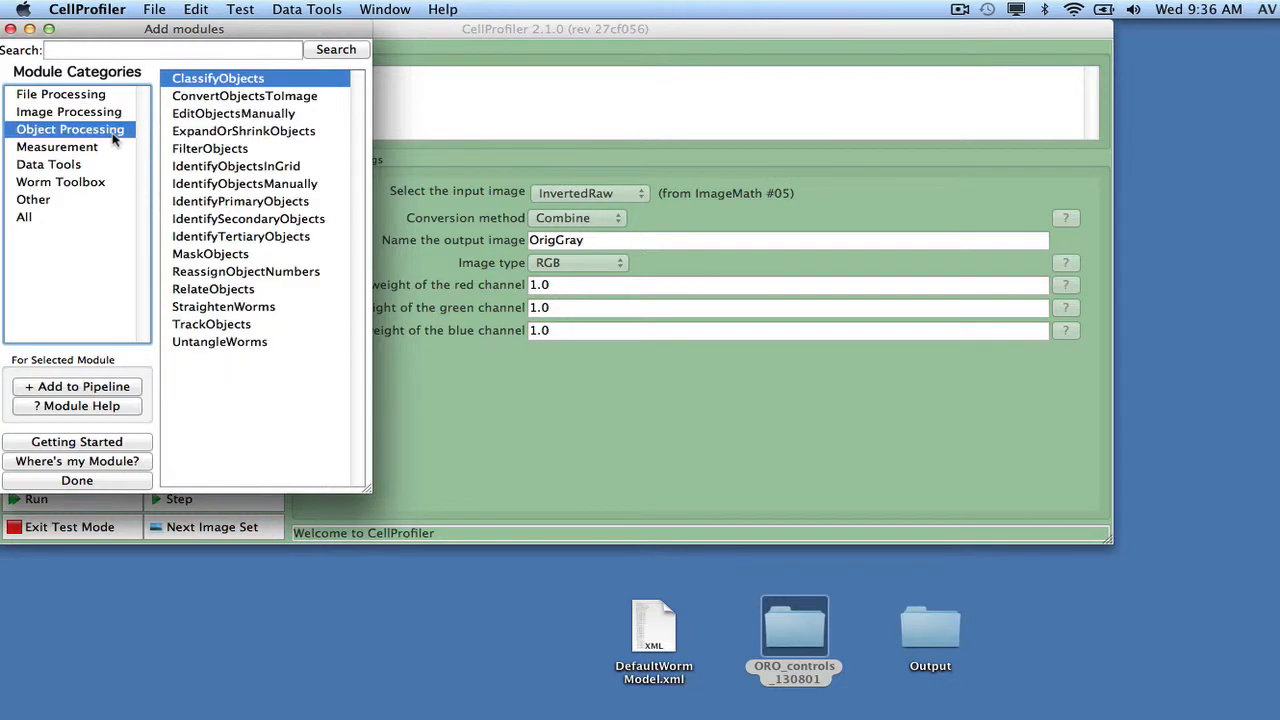
pyautogui.click(190, 203)
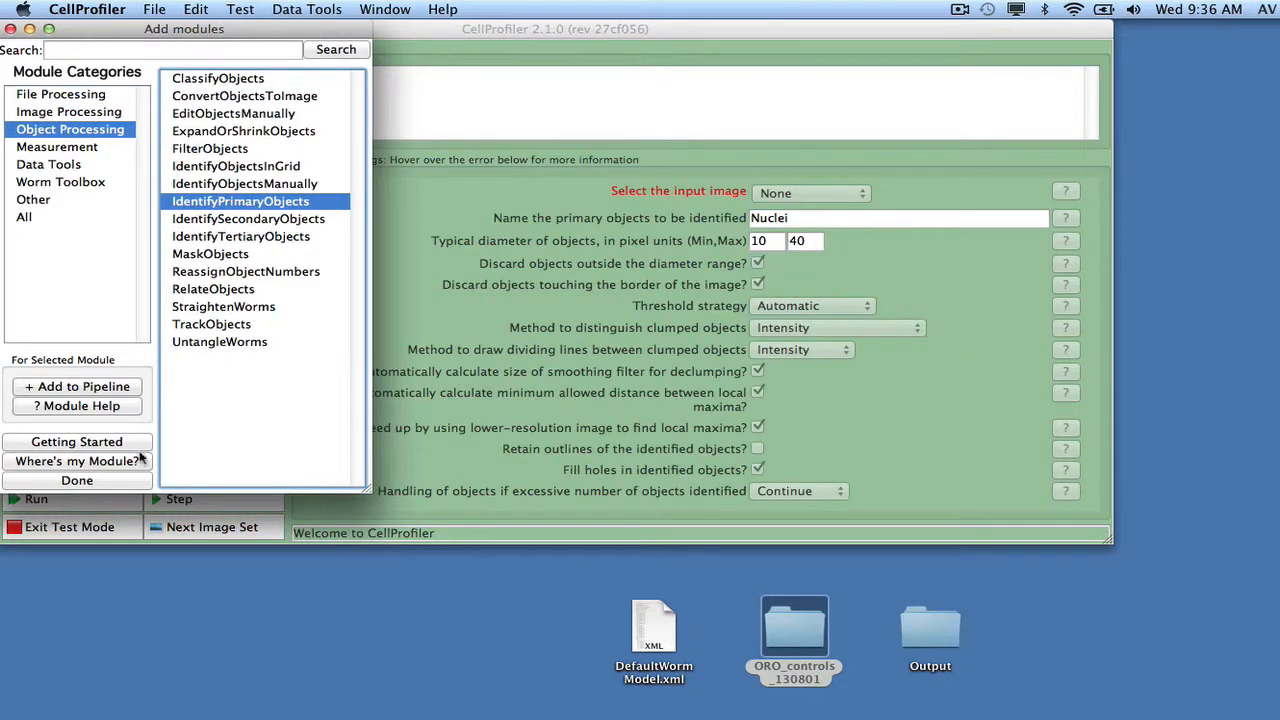
pyautogui.click(129, 481)
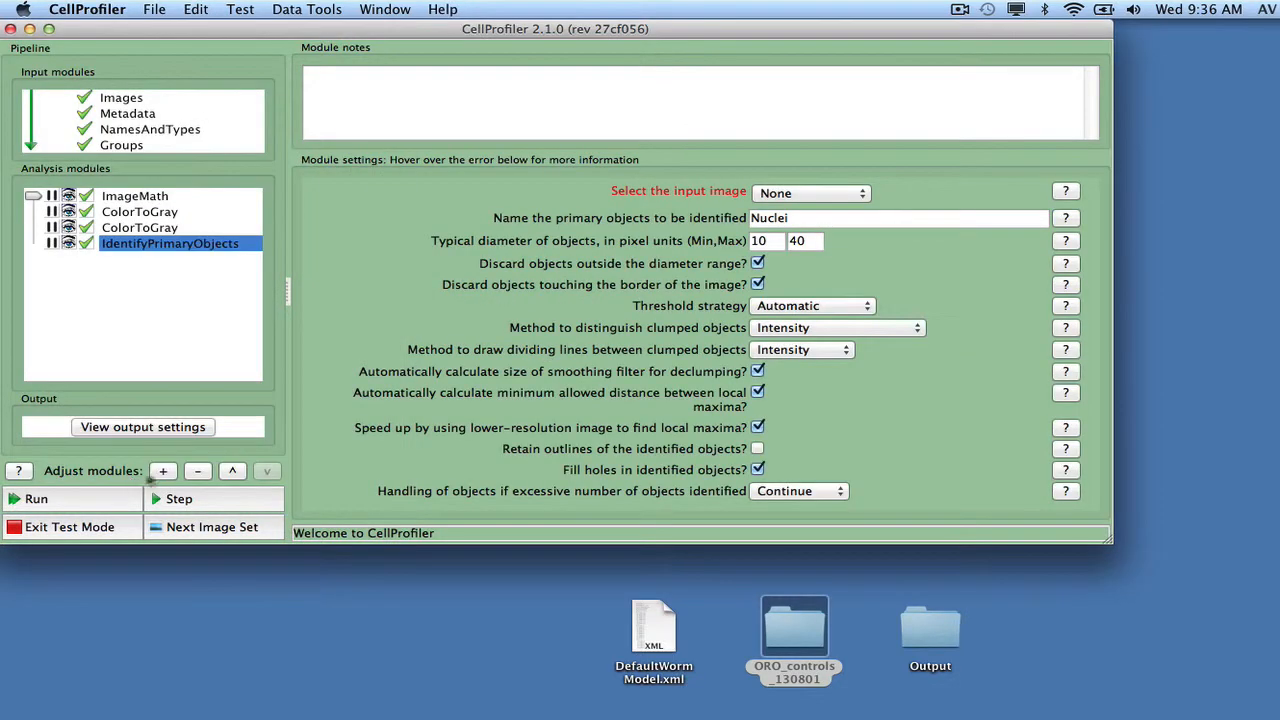
pyautogui.click(775, 193)
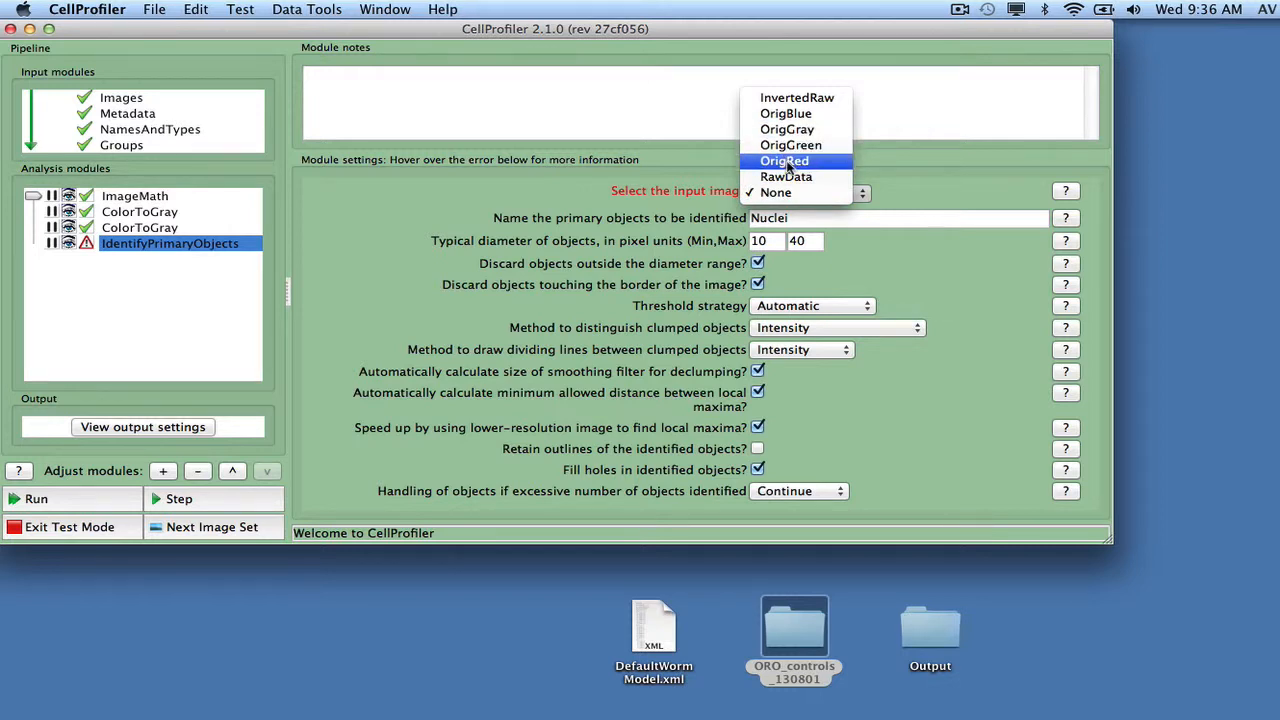
pyautogui.click(786, 161)
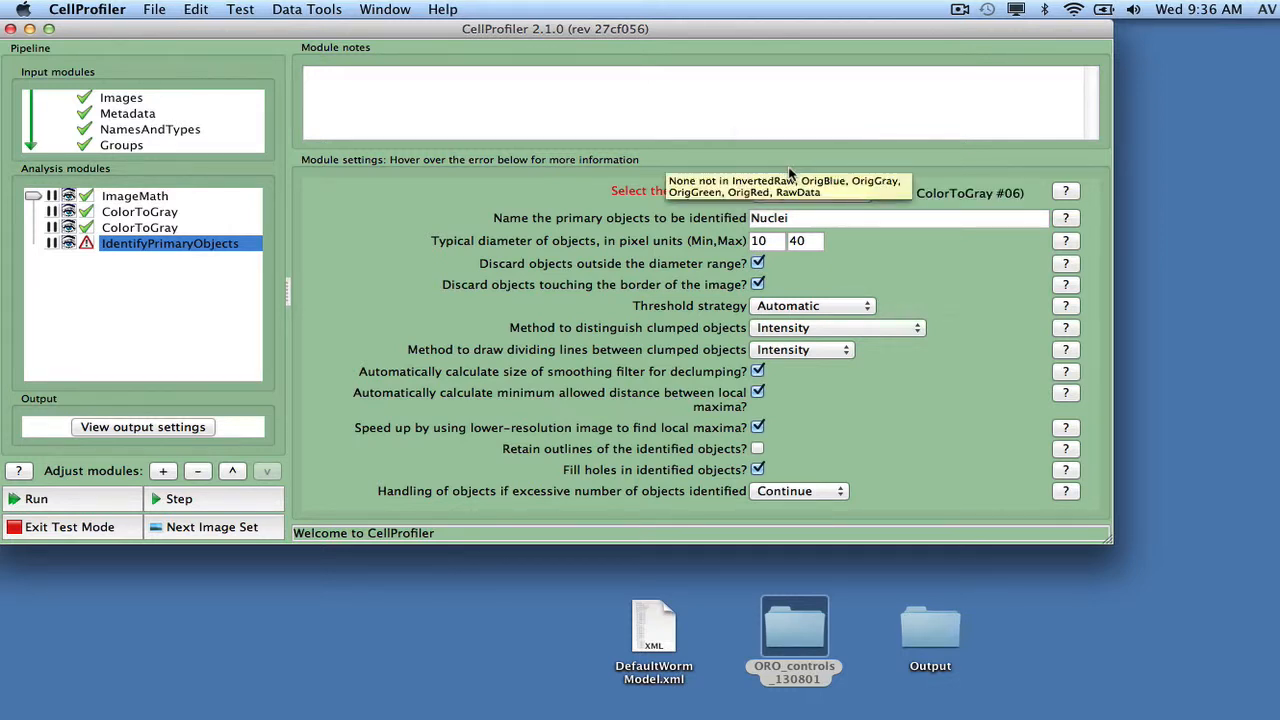
# Step: Switch the IdentifyPrimaryObjects threshold strategy to Manual with a threshold of 0.5
pyautogui.click(811, 308)
pyautogui.click(815, 369)
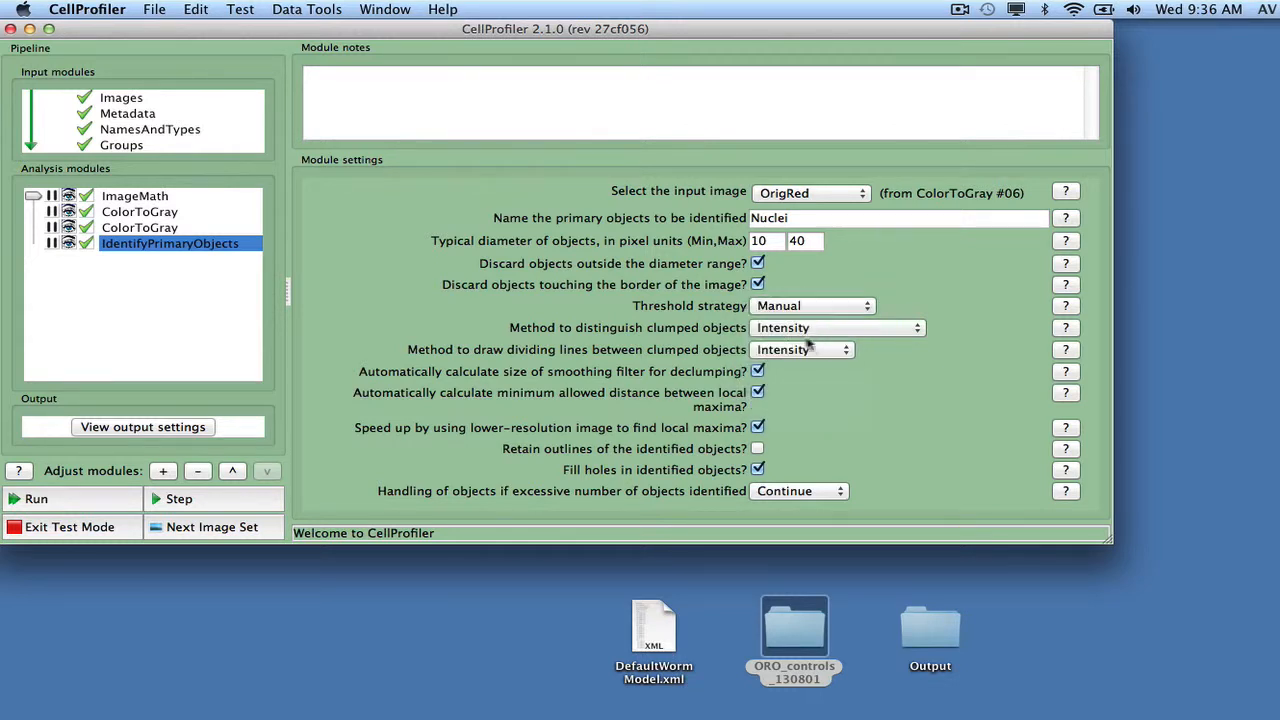
pyautogui.click(790, 330)
pyautogui.press('BackSpace')
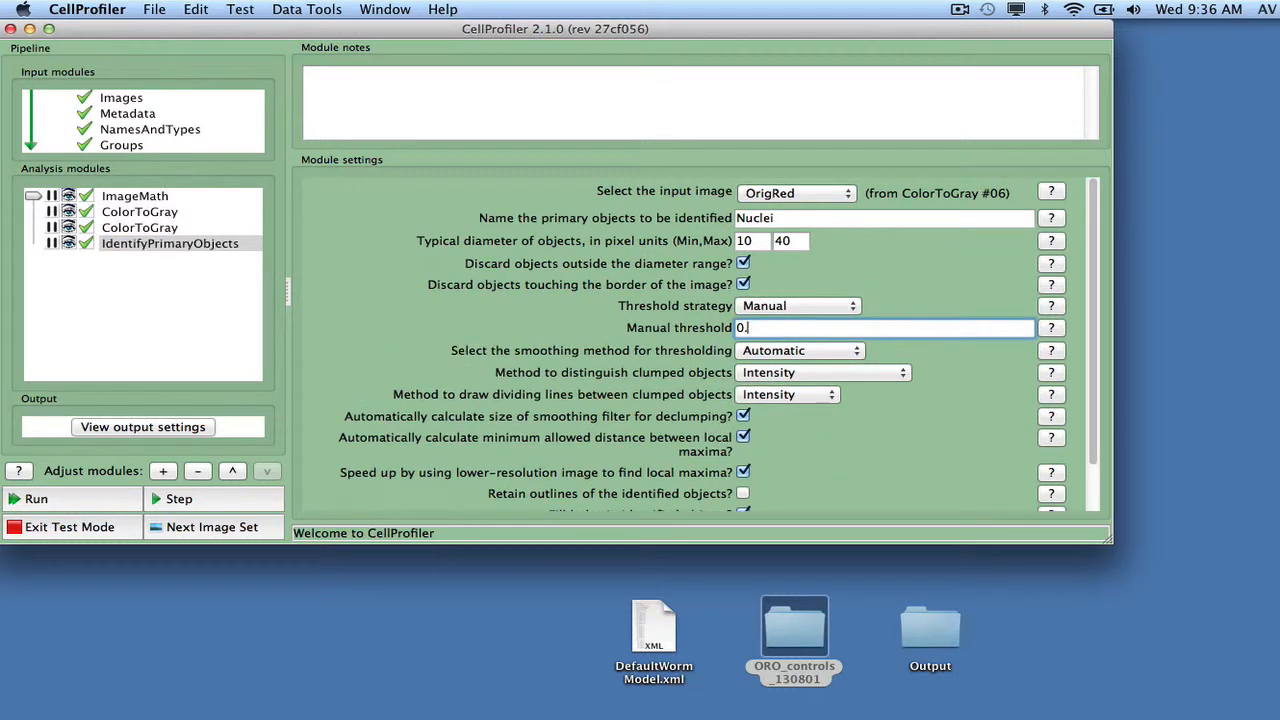
pyautogui.write('5')
# Step: Set the maximum typical object diameter in IdentifyPrimaryObjects to 10000 pixels
pyautogui.doubleClick(781, 243)
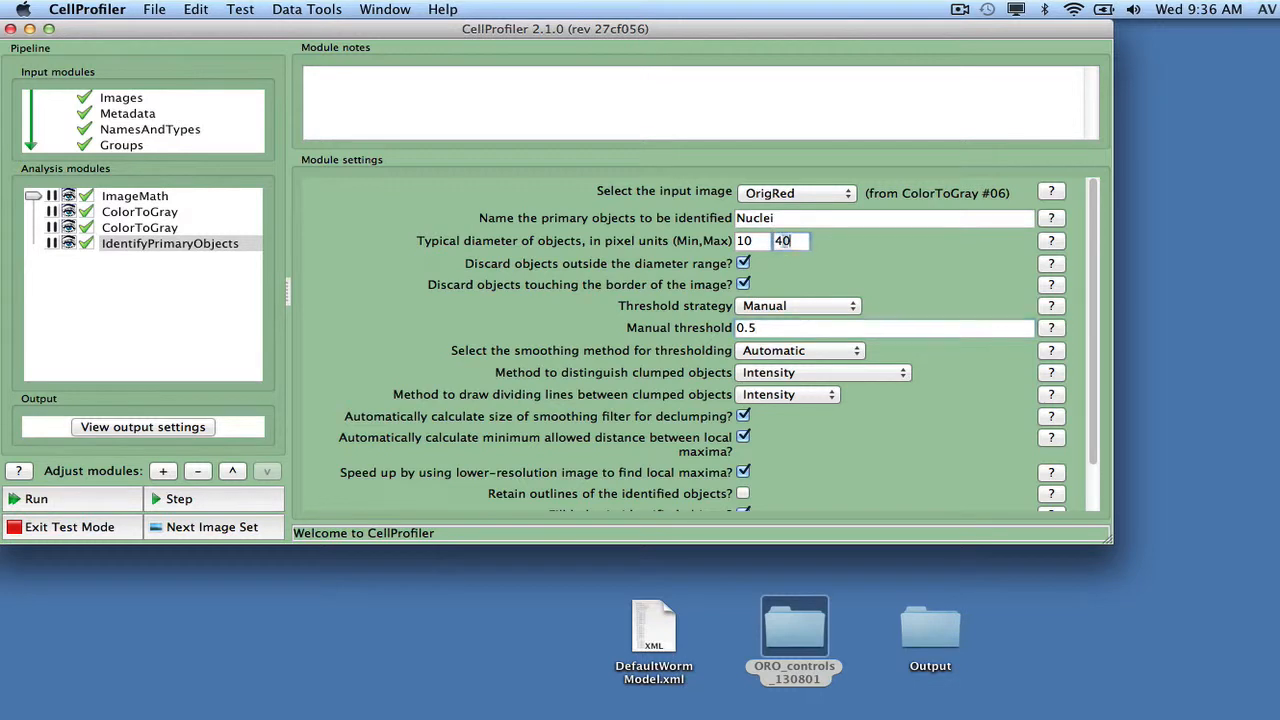
pyautogui.write('10000')
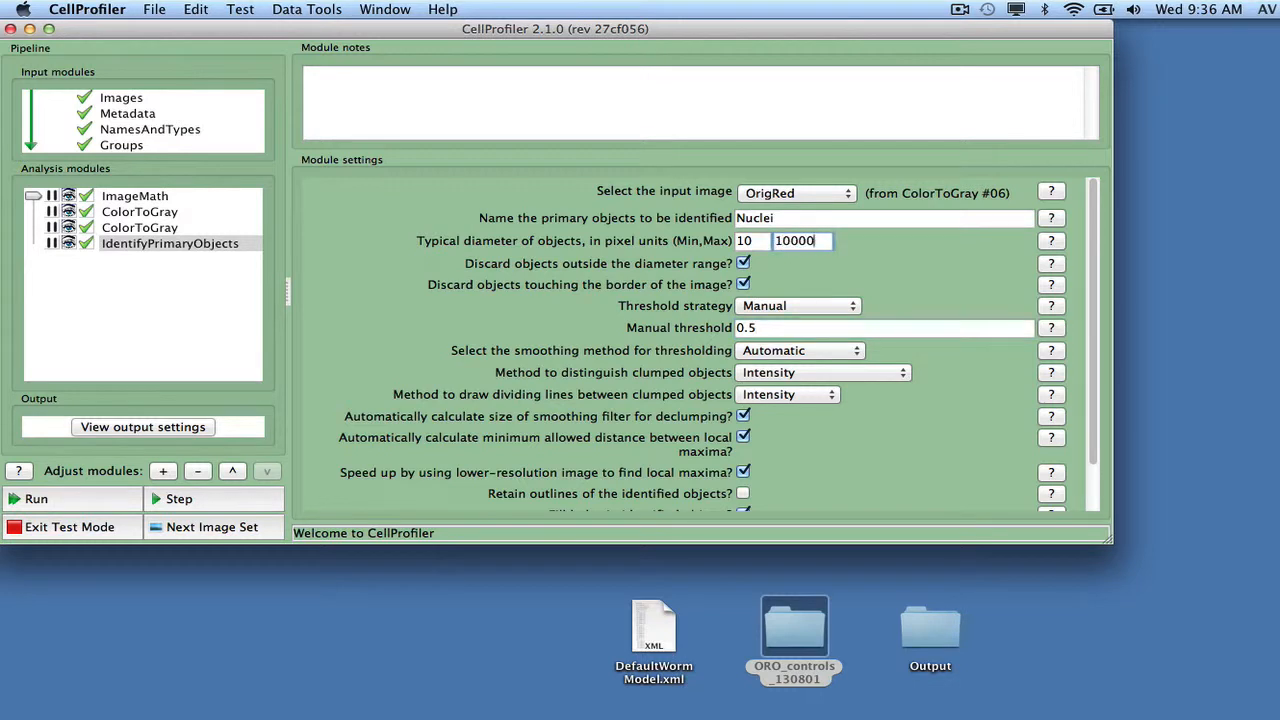
# Step: Keep objects touching the image border and set the method to distinguish clumped objects to None in IdentifyPrimaryObjects
pyautogui.click(743, 285)
pyautogui.click(788, 373)
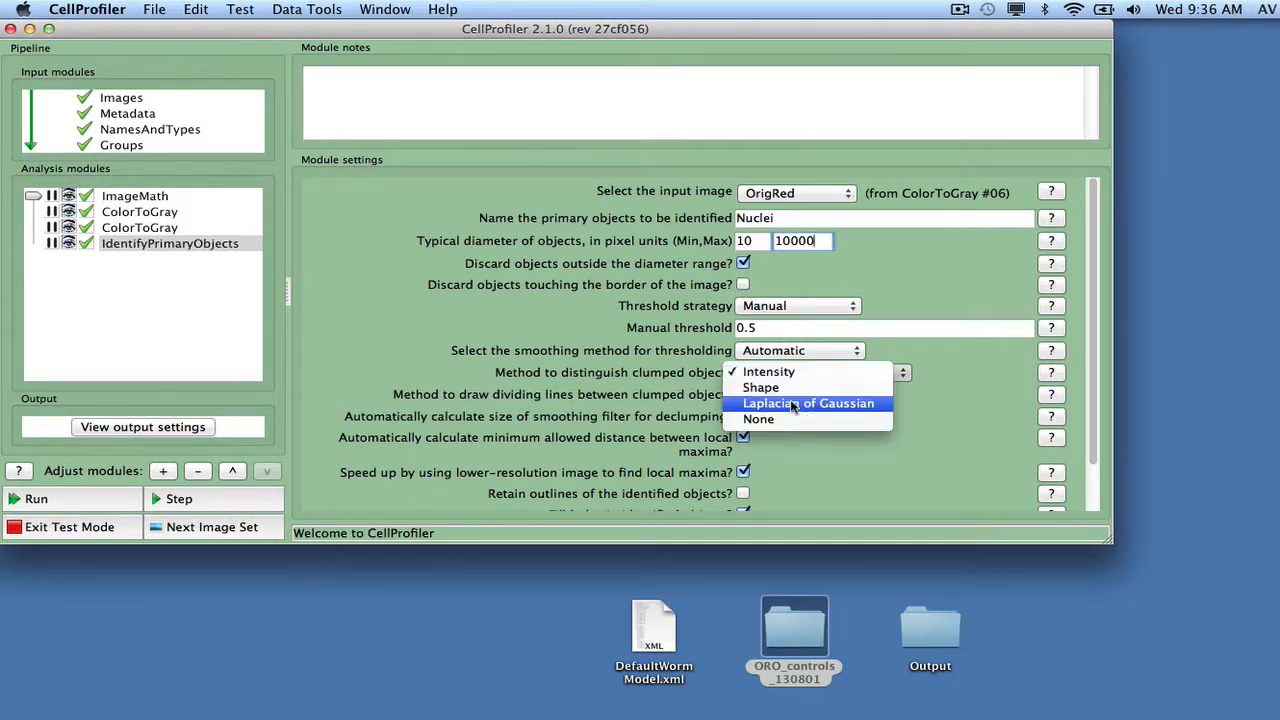
pyautogui.click(790, 420)
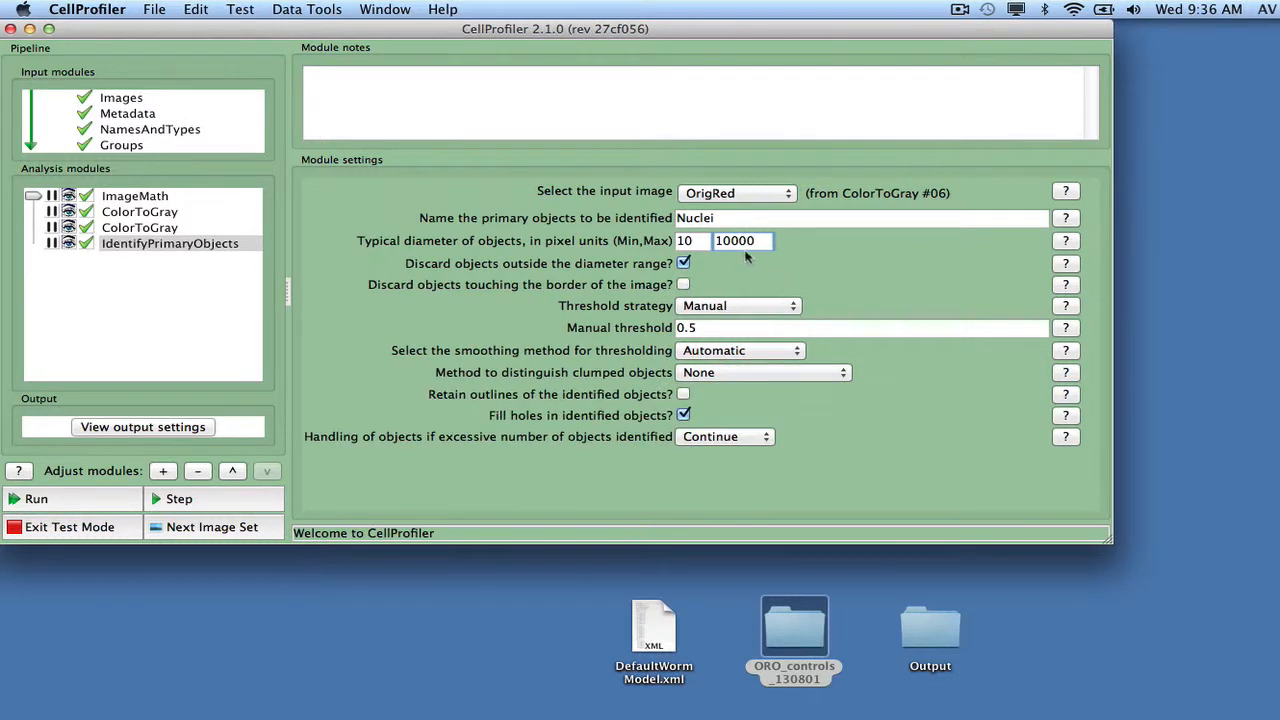
# Step: Name the primary objects to be identified Well_n_Bubbles
pyautogui.click(727, 219)
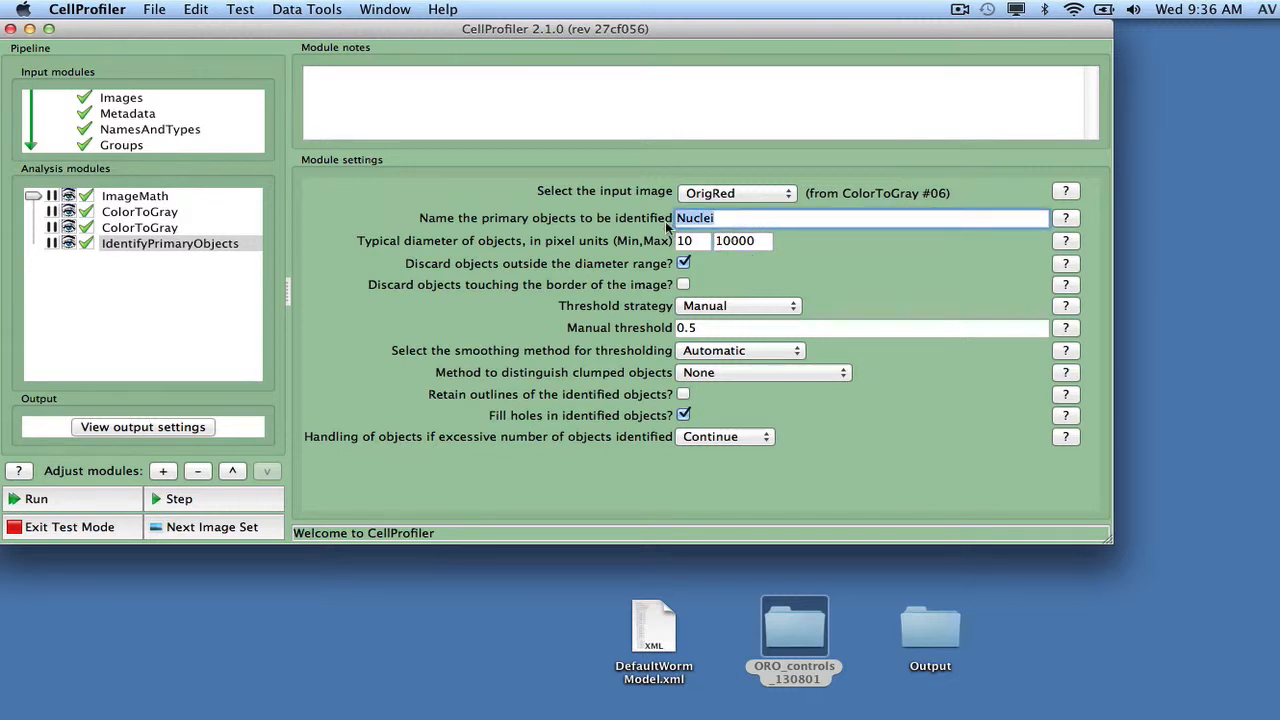
pyautogui.write('Well_n_Bubbl')
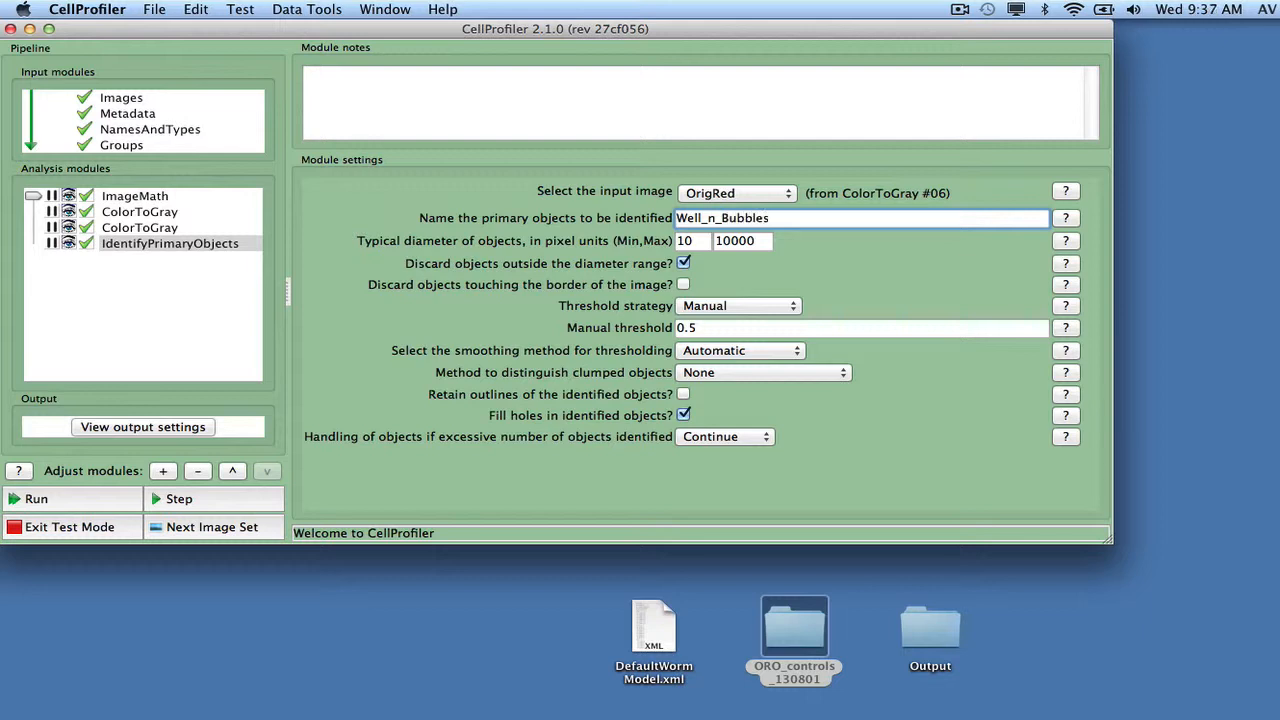
pyautogui.write('es')
# Step: Add an ExpandOrShrinkObjects module after IdentifyPrimaryObjects and select Well_n_Bubbles as its input objects
pyautogui.click(164, 471)
pyautogui.doubleClick(197, 131)
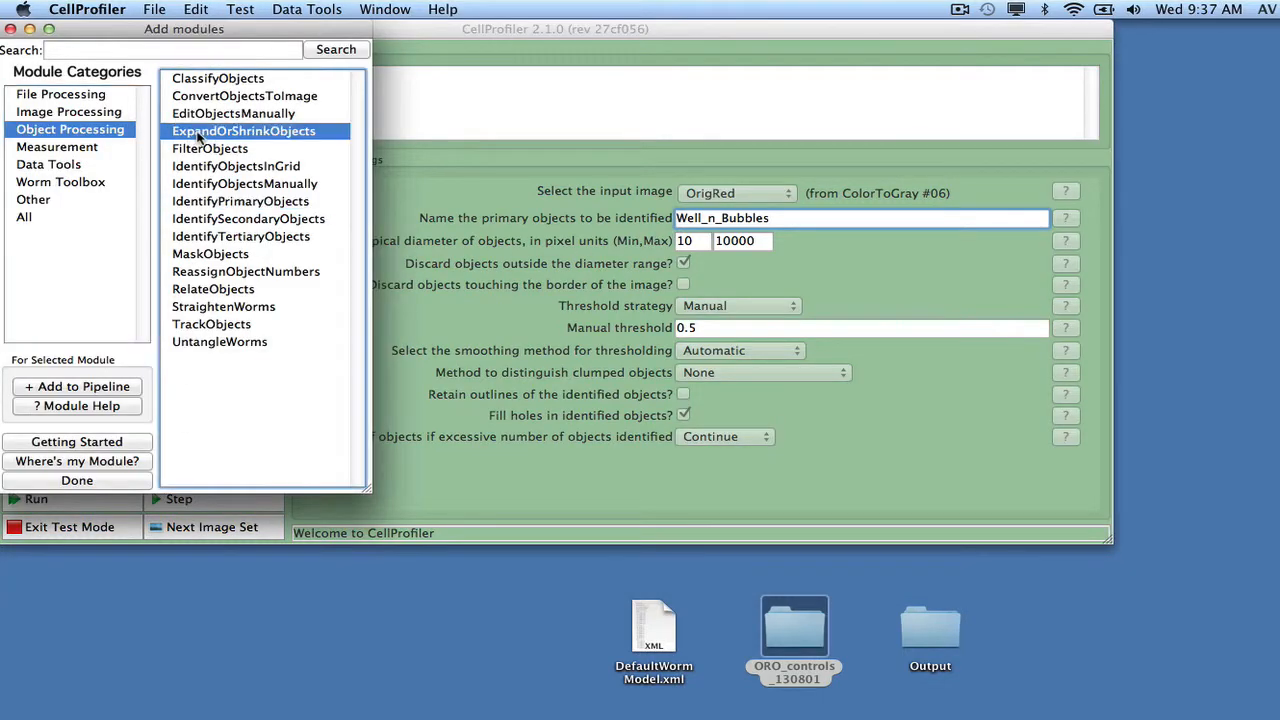
pyautogui.click(105, 481)
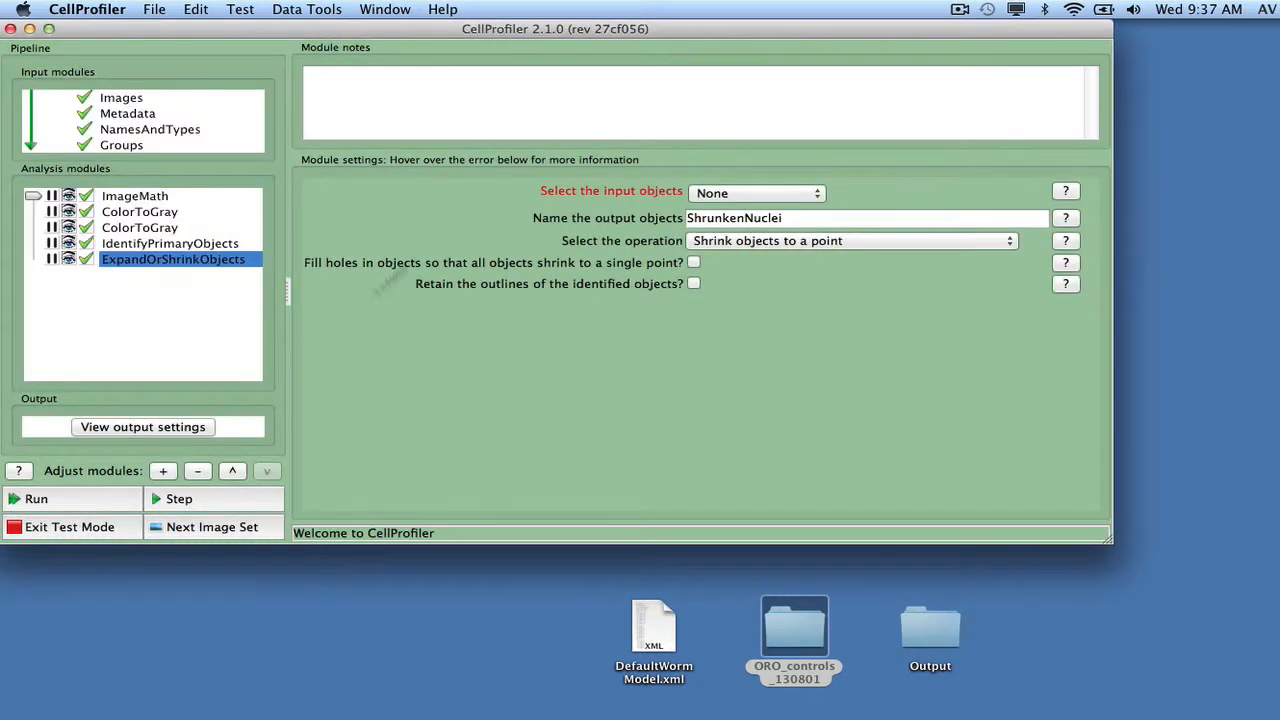
pyautogui.click(718, 193)
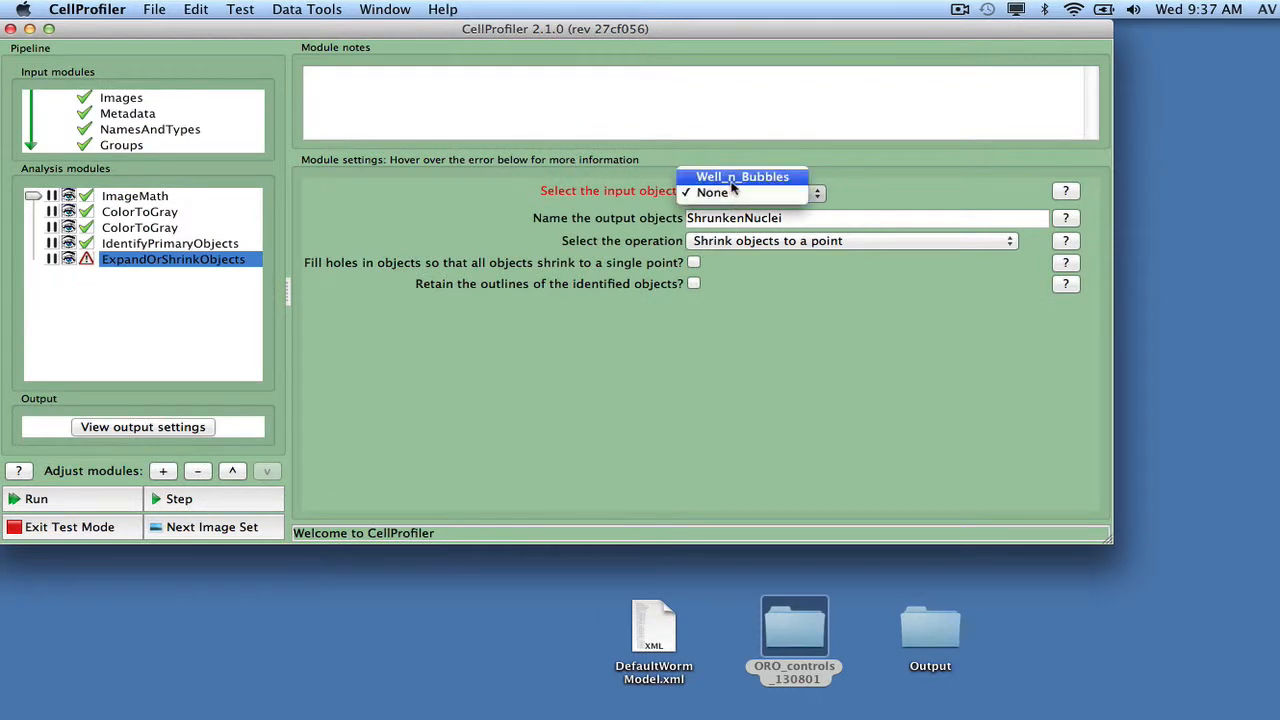
pyautogui.click(734, 180)
# Step: Name the output objects of ExpandOrShrinkObjects Expanded_well_n_bubbles
pyautogui.moveTo(797, 217); pyautogui.dragTo(666, 217)
pyautogui.write('Ex')
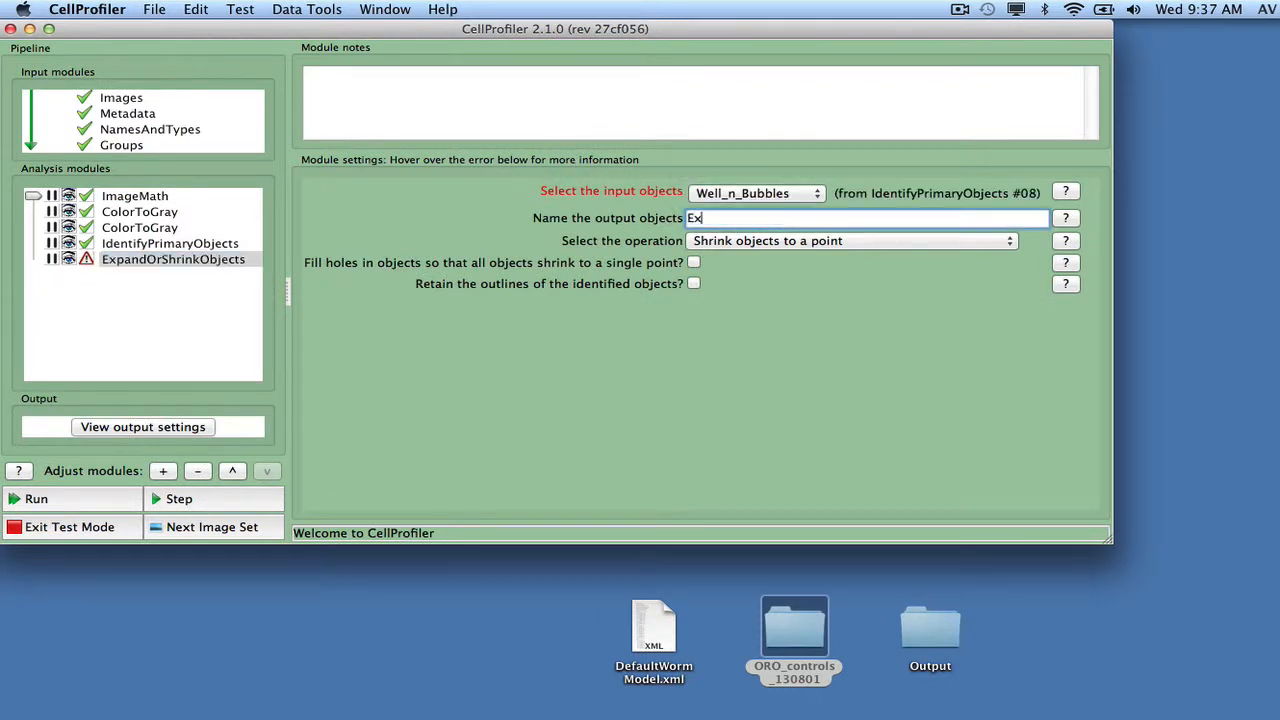
pyautogui.write('panded_')
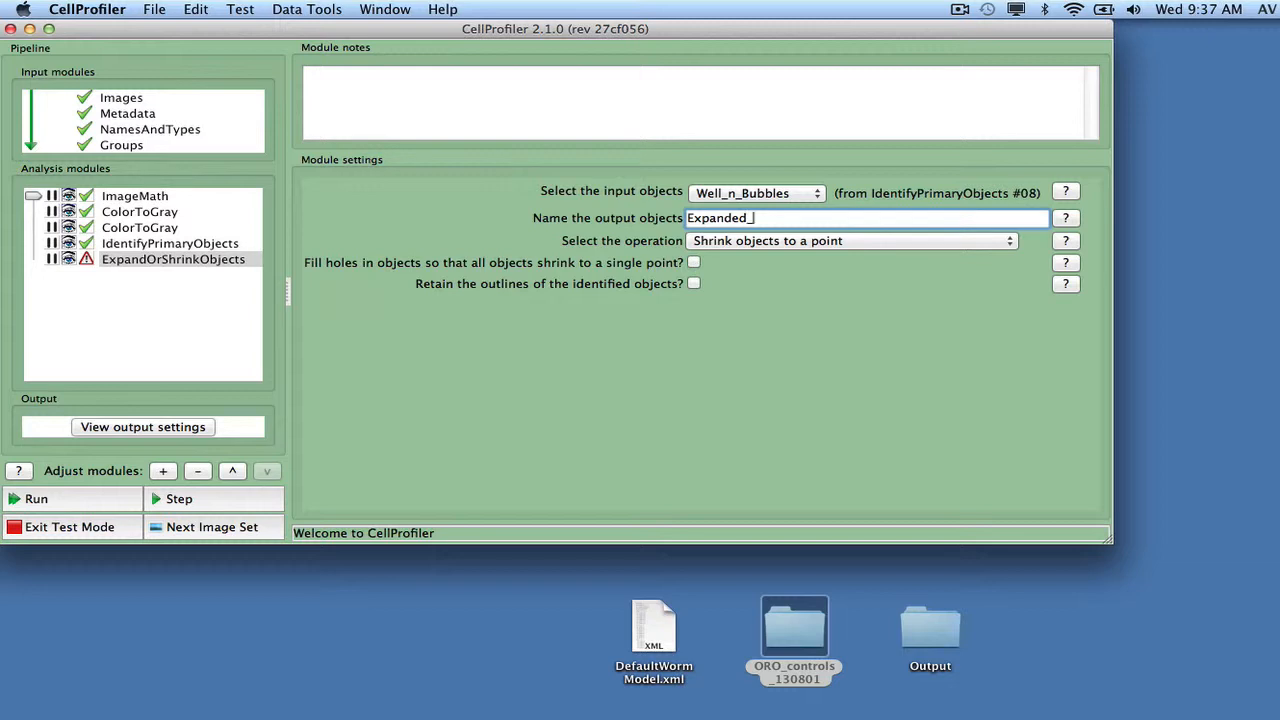
pyautogui.write('well_n_bubbles')
# Step: Set the ExpandOrShrinkObjects operation to expand objects by a specified number of pixels, using 5 pixels
pyautogui.click(734, 241)
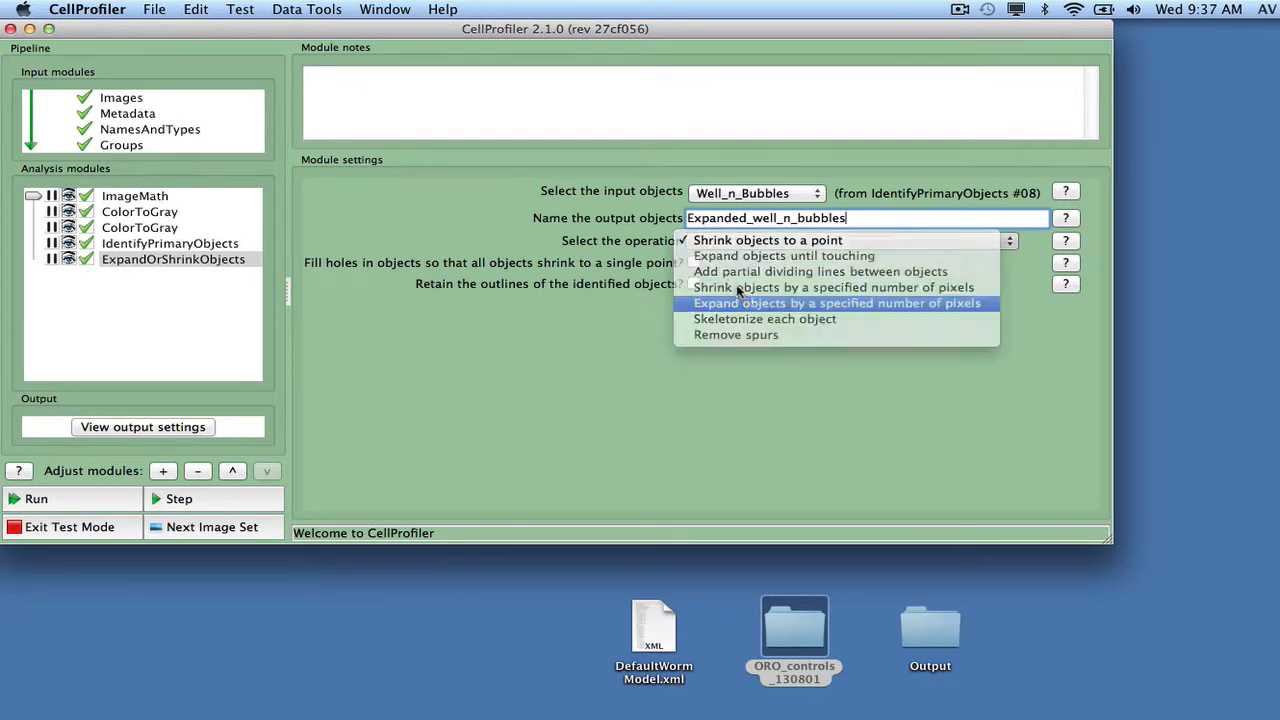
pyautogui.click(738, 302)
pyautogui.press('Tab')
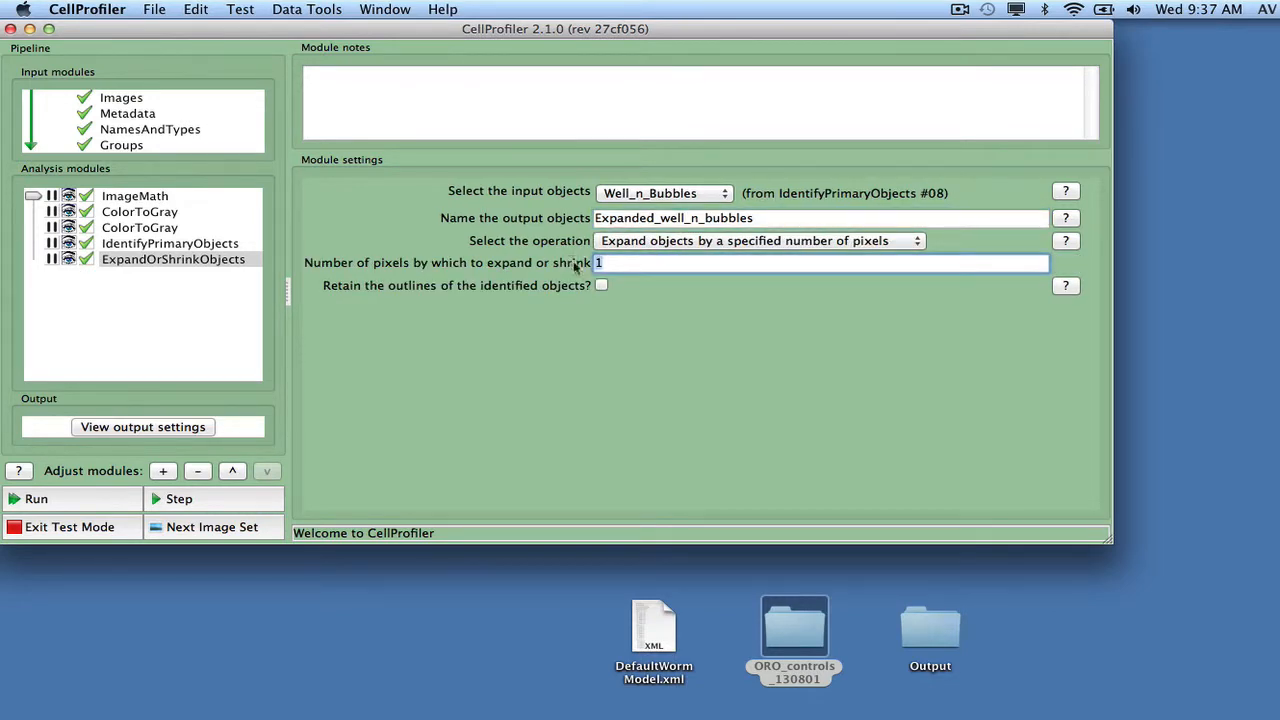
pyautogui.write('5')
# Step: Add a MaskImage module after ExpandOrShrinkObjects and select OrigGray as its input image
pyautogui.click(165, 472)
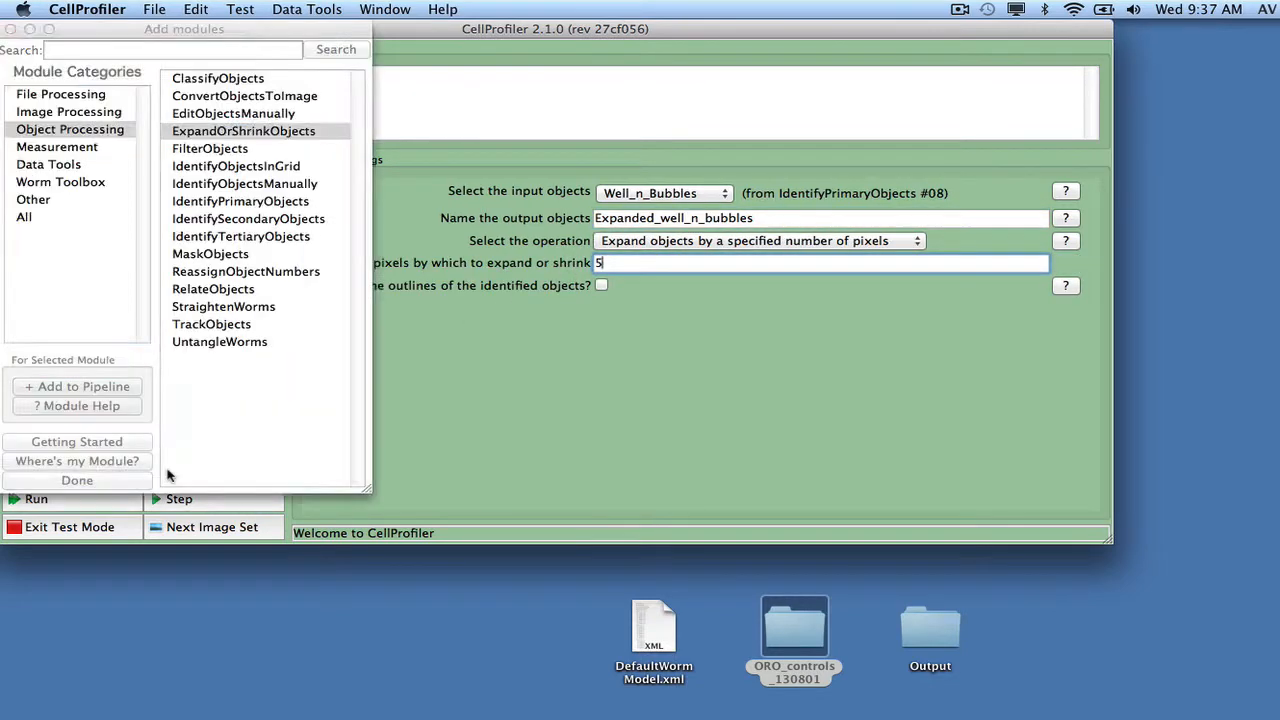
pyautogui.click(68, 112)
pyautogui.doubleClick(206, 324)
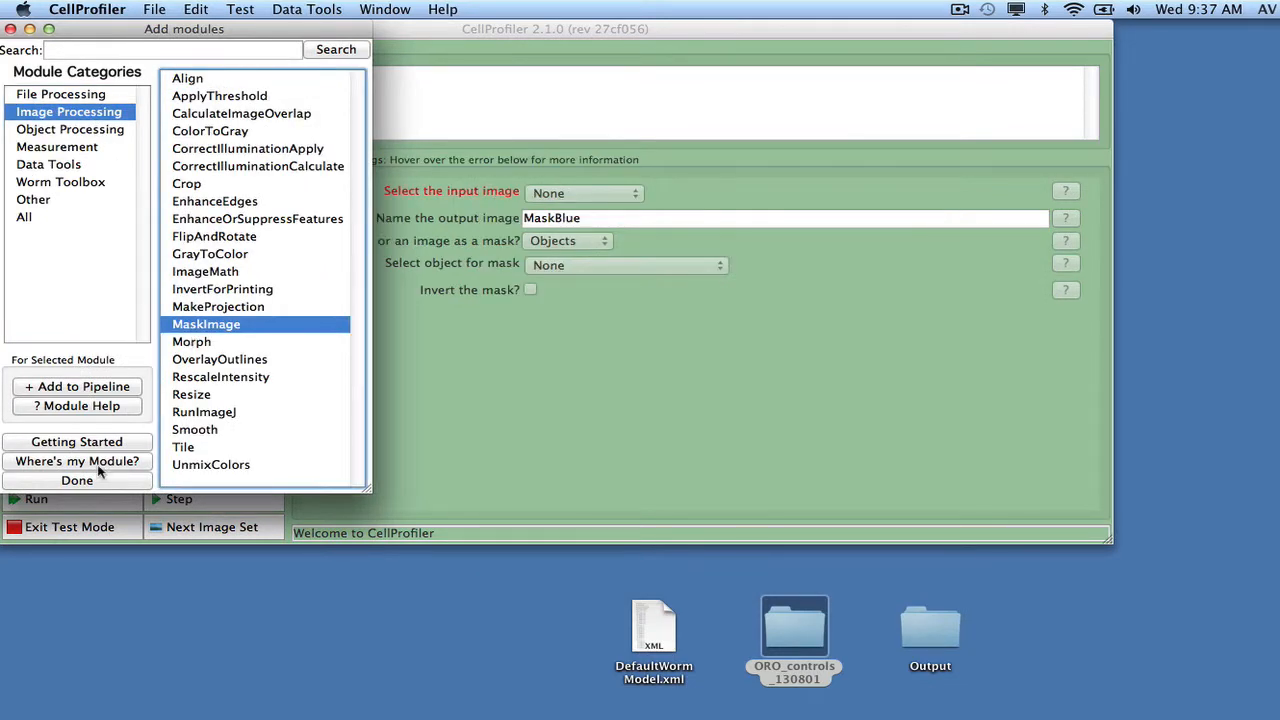
pyautogui.click(100, 480)
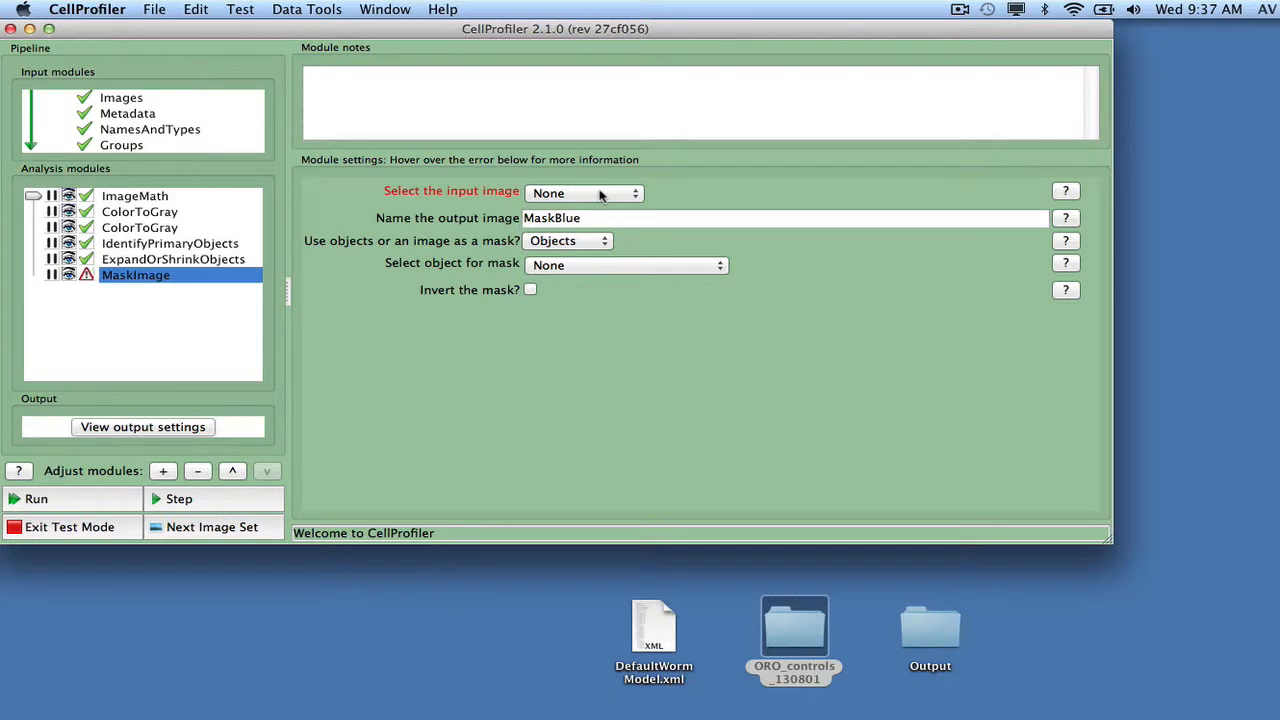
pyautogui.click(600, 194)
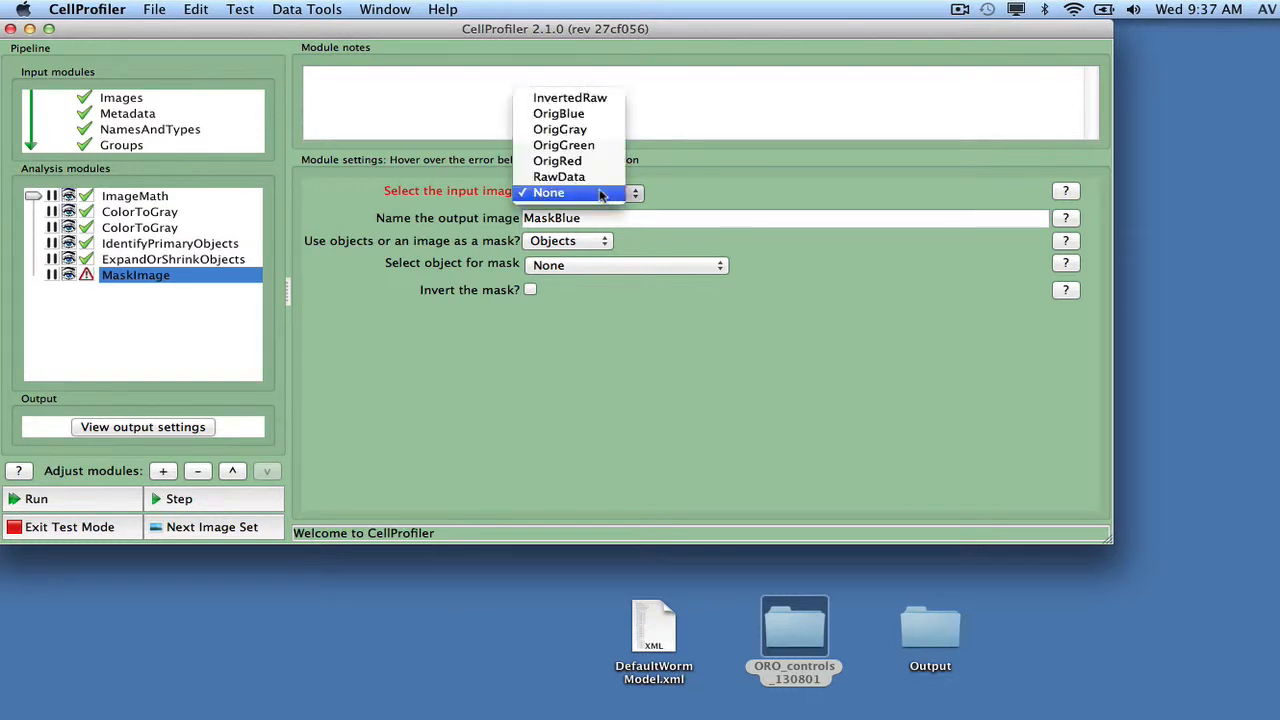
pyautogui.click(587, 132)
# Step: Name the MaskImage output MaskedGray and mask with the Expanded_well_n_bubbles objects, inverting the mask
pyautogui.moveTo(556, 218); pyautogui.dragTo(604, 219)
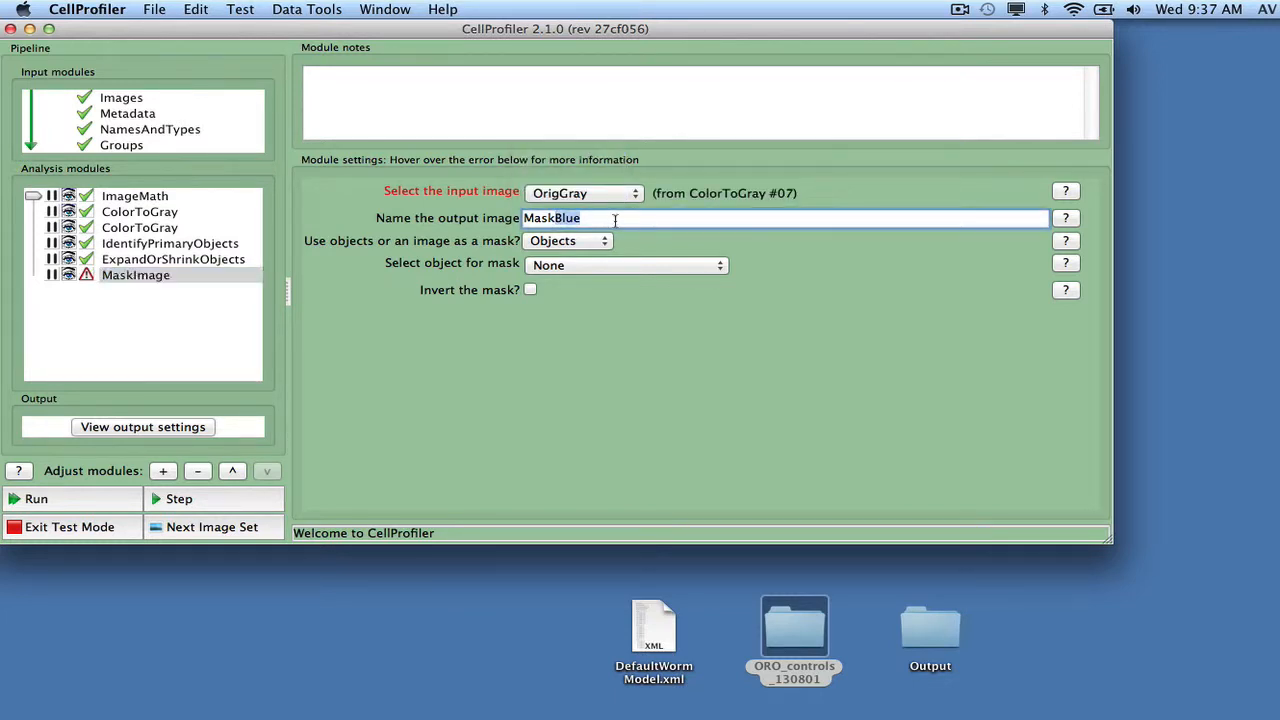
pyautogui.write('edGray')
pyautogui.click(620, 265)
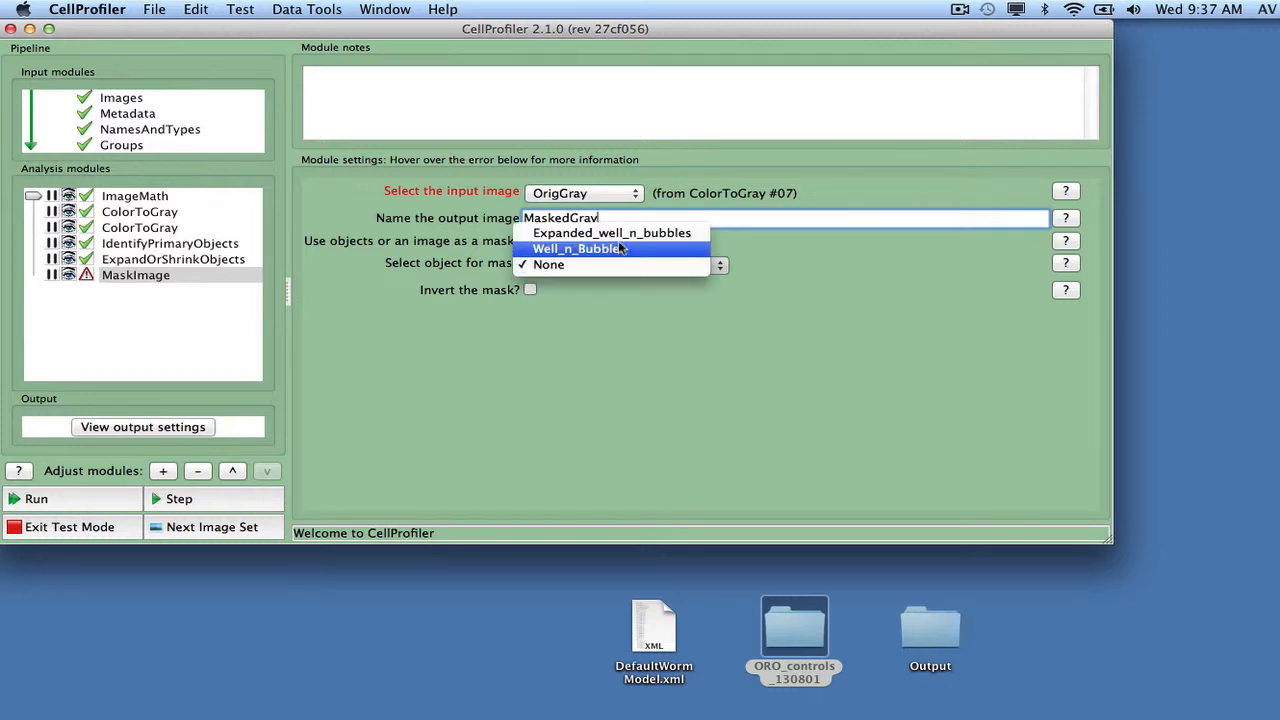
pyautogui.click(585, 233)
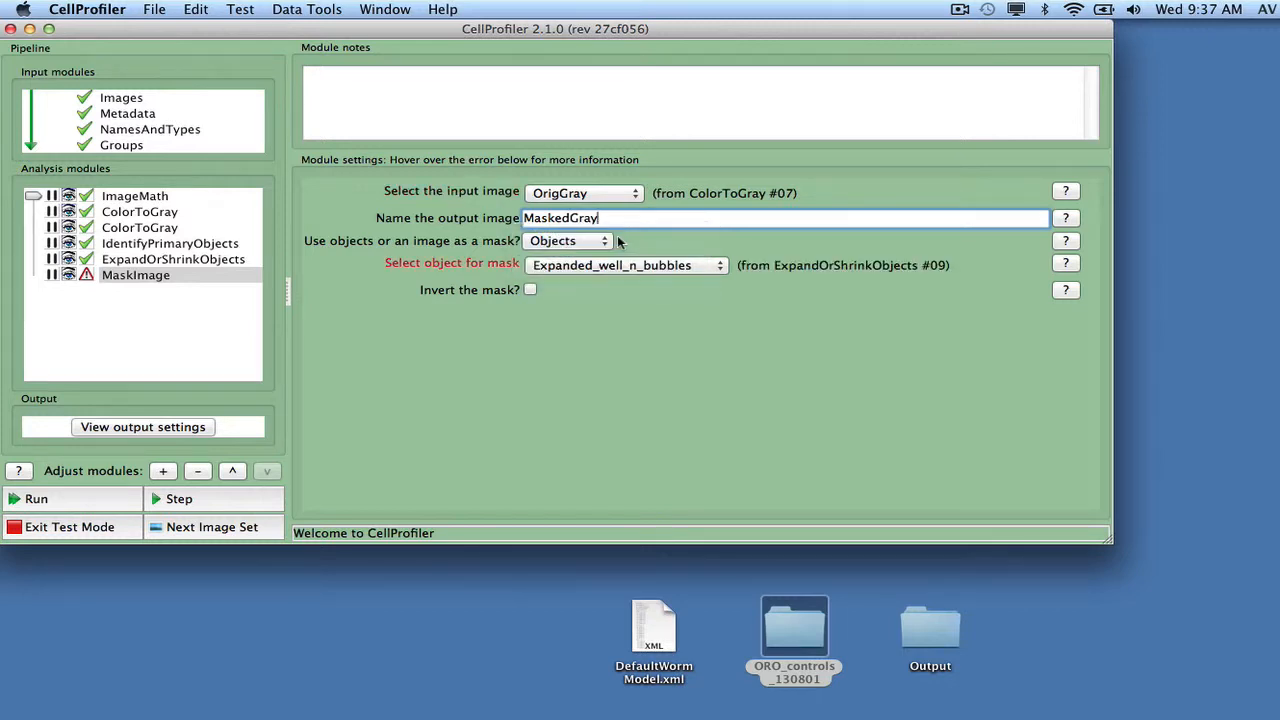
pyautogui.click(531, 290)
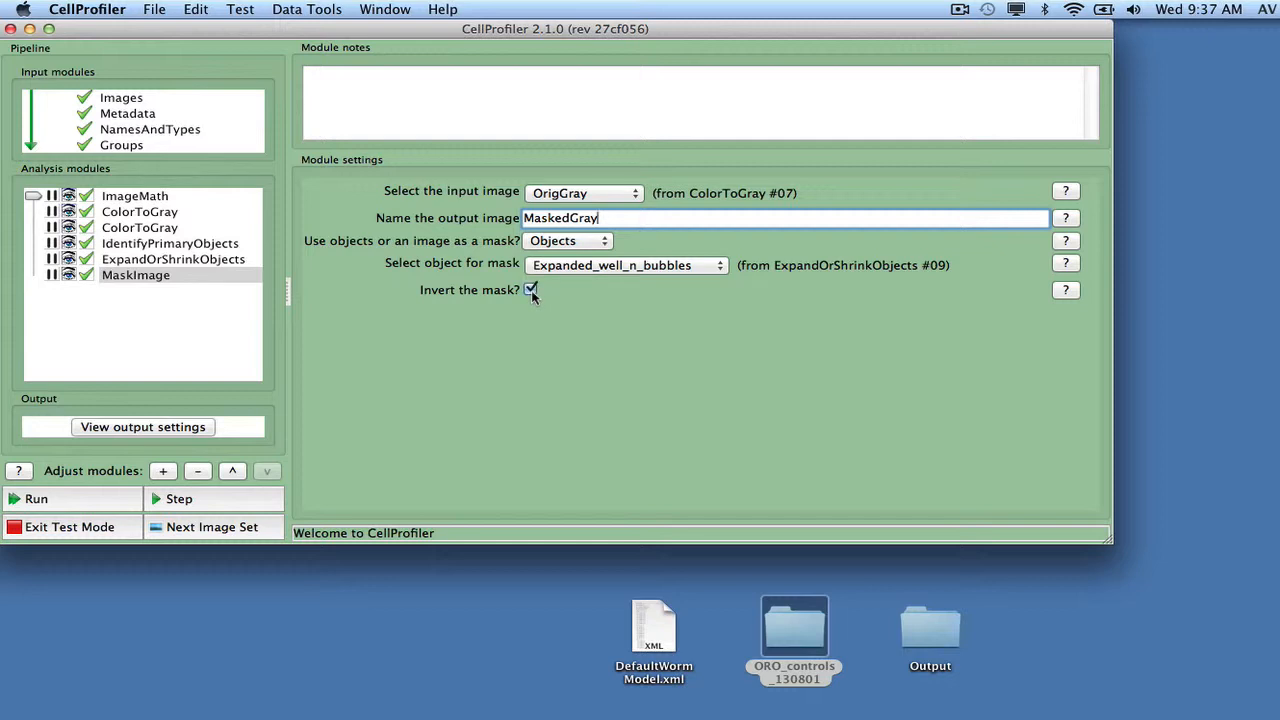
# Step: Add a second IdentifyPrimaryObjects module after MaskImage and select MaskedGray as its input image
pyautogui.click(168, 471)
pyautogui.click(110, 131)
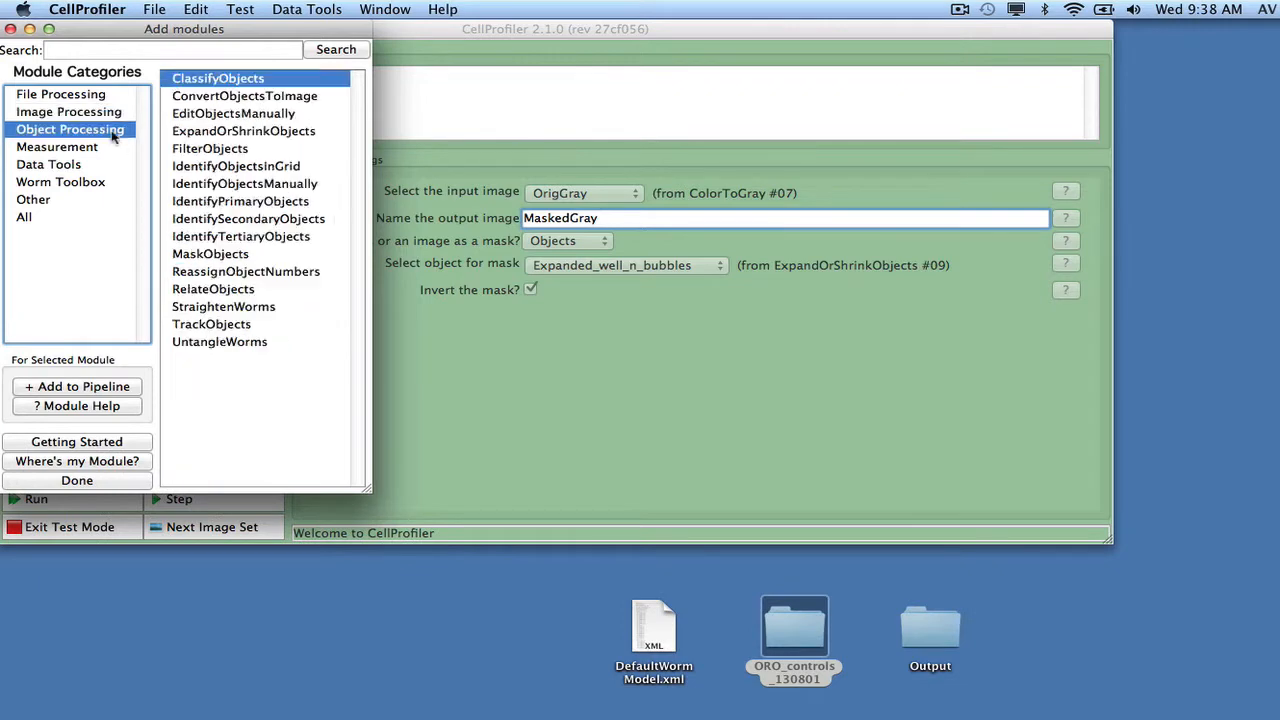
pyautogui.click(230, 202)
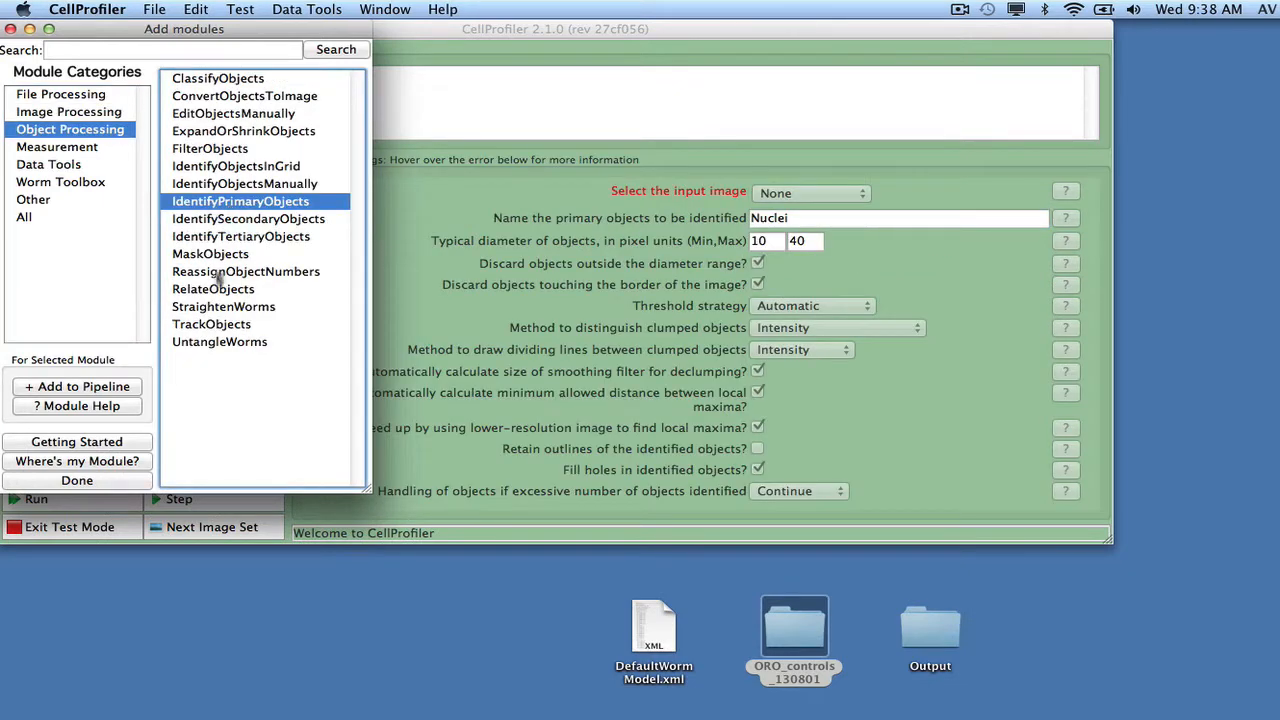
pyautogui.click(138, 481)
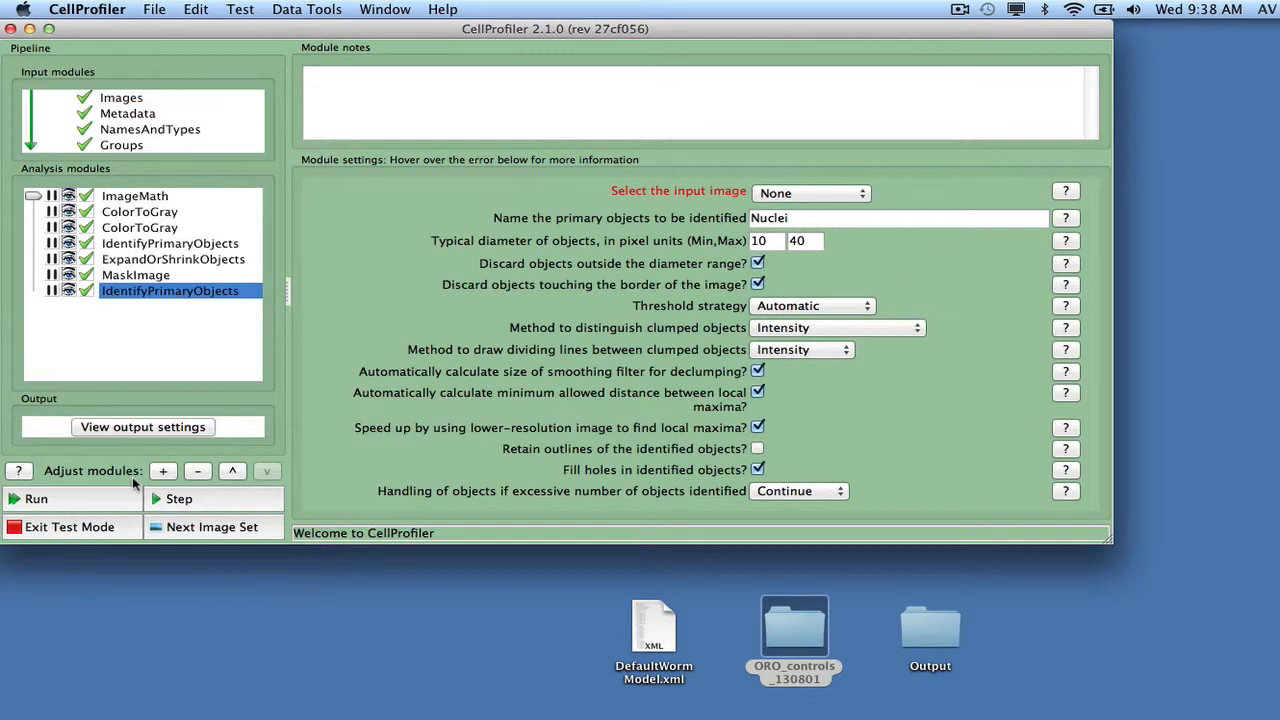
pyautogui.click(762, 197)
pyautogui.click(785, 98)
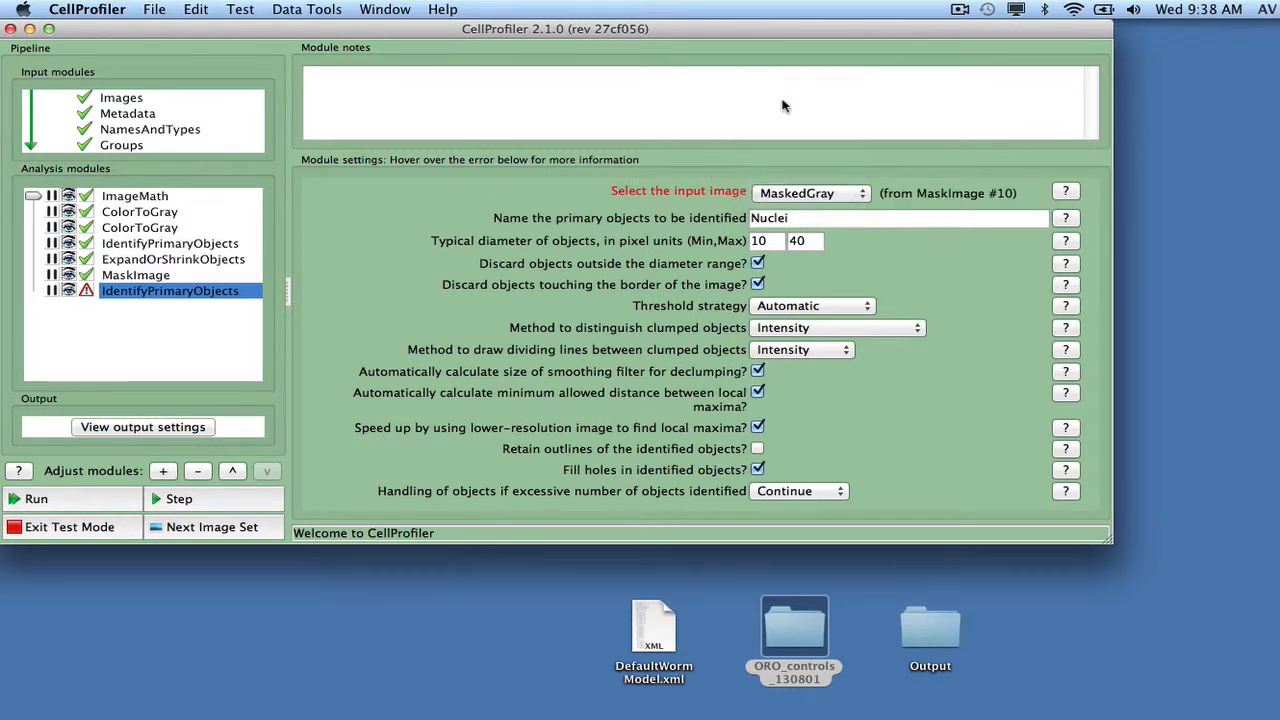
# Step: Set the typical object diameter range in the second IdentifyPrimaryObjects to 20 minimum and 30000 maximum pixels
pyautogui.click(757, 242)
pyautogui.write('20')
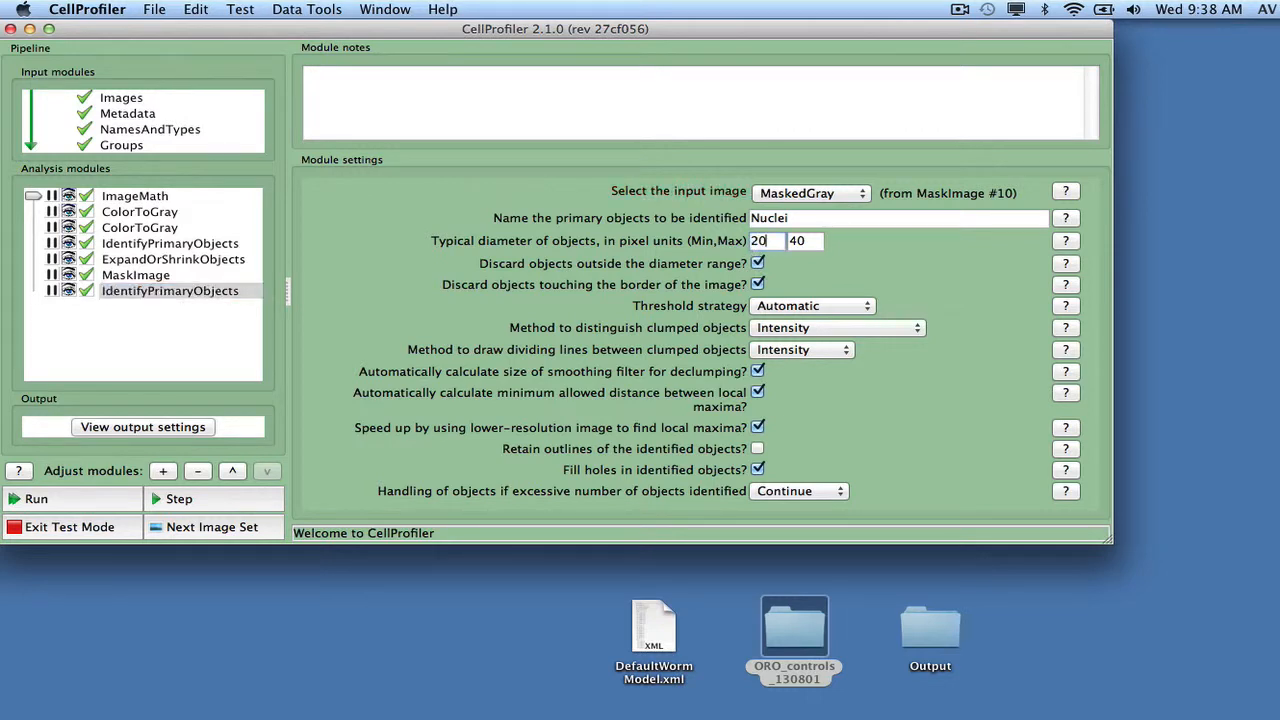
pyautogui.click(797, 241)
pyautogui.doubleClick(797, 241)
pyautogui.write('30000')
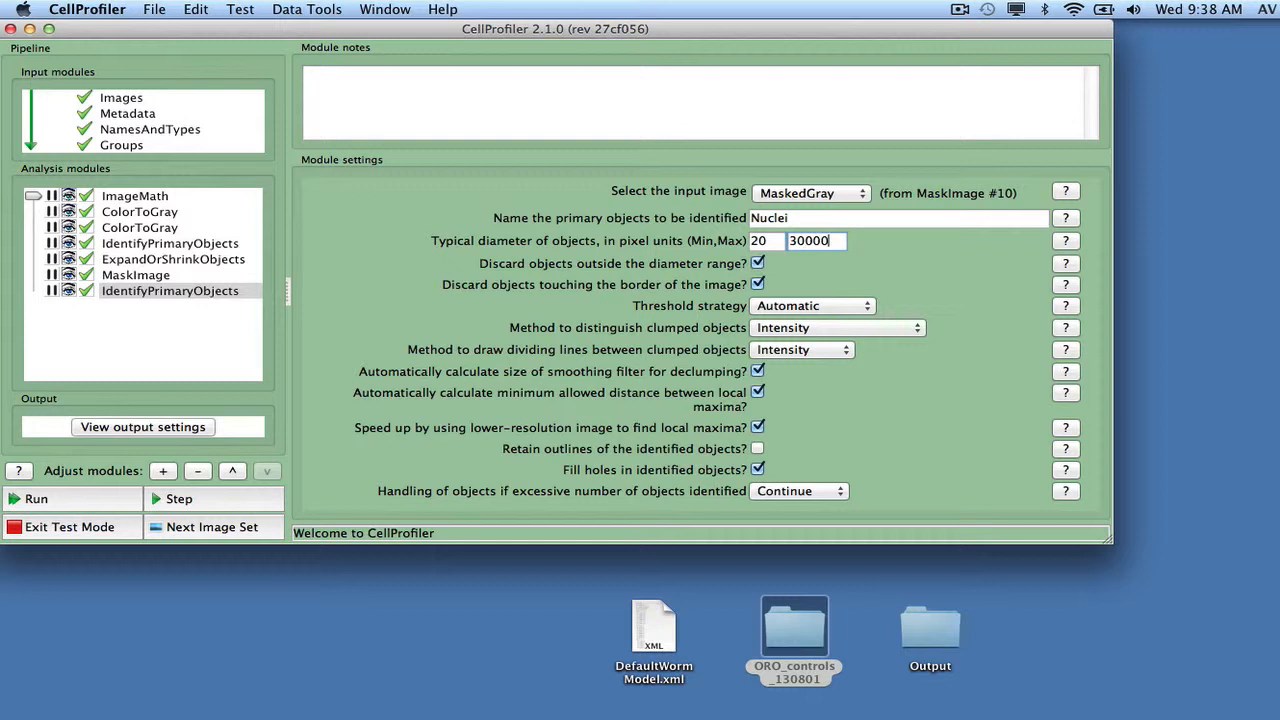
# Step: Use a Global threshold strategy with the RobustBackground method and a lower threshold bound of 0.09
pyautogui.click(806, 307)
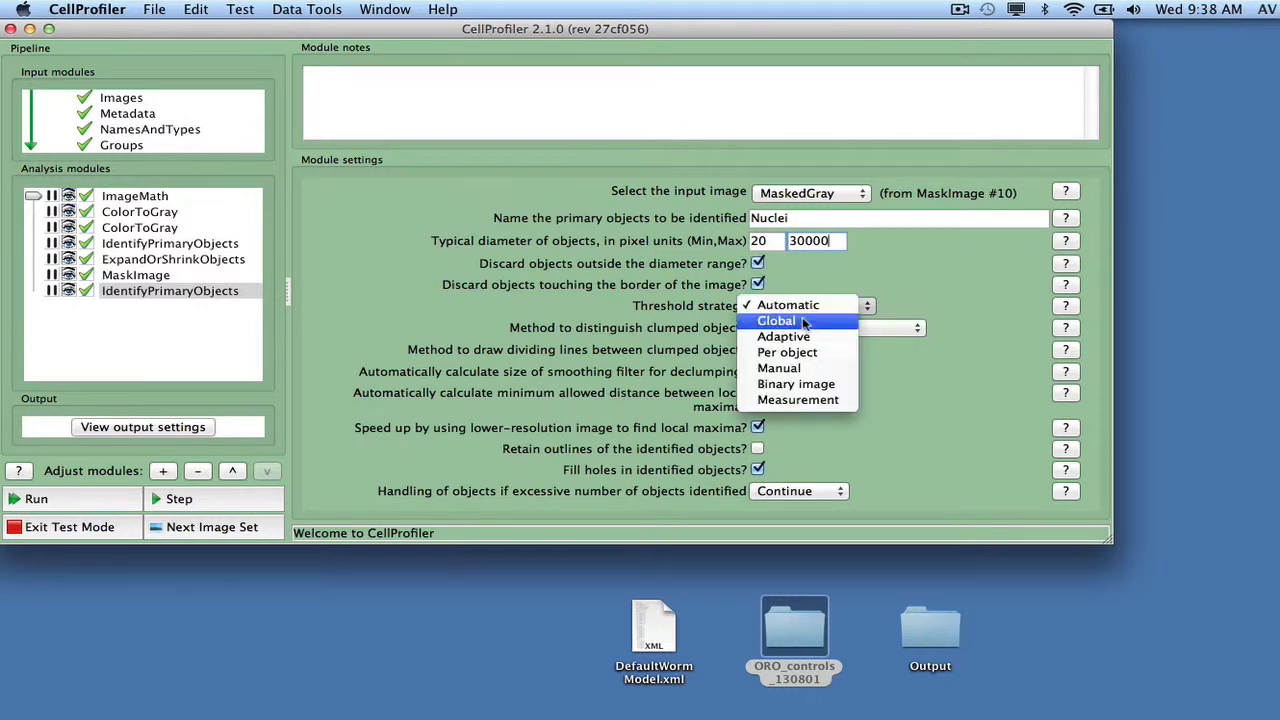
pyautogui.click(803, 321)
pyautogui.click(802, 328)
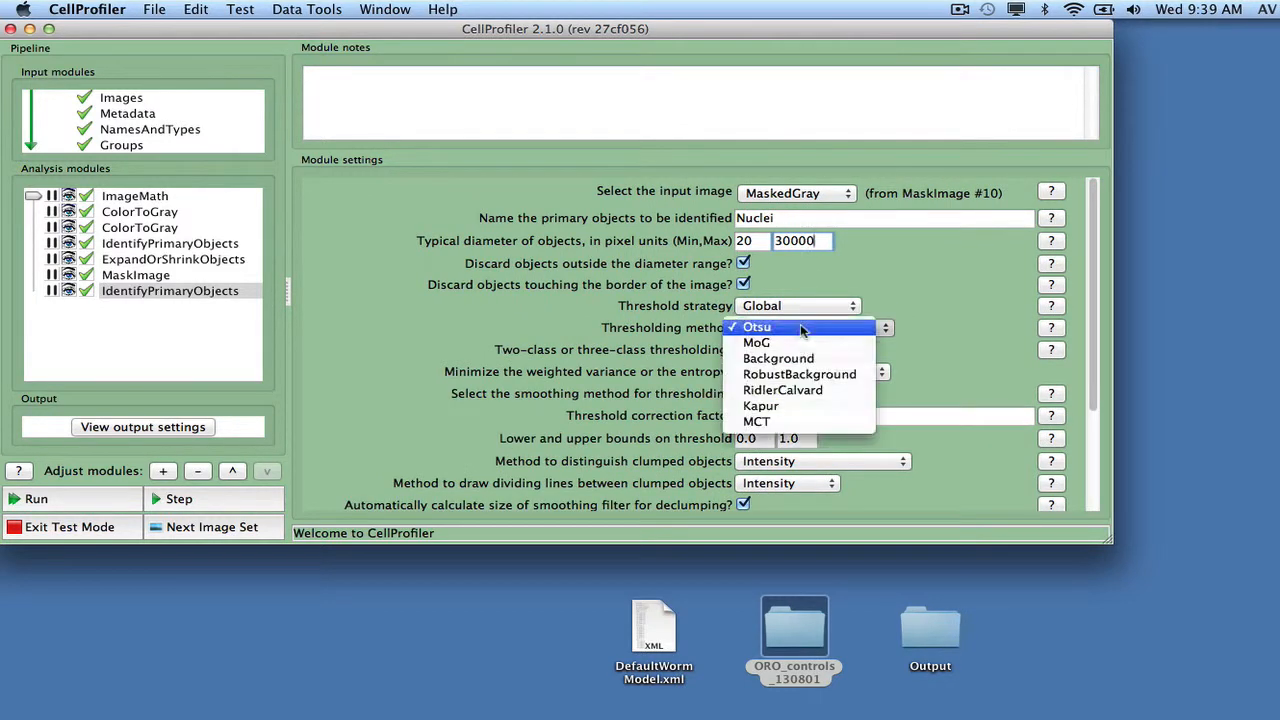
pyautogui.click(805, 374)
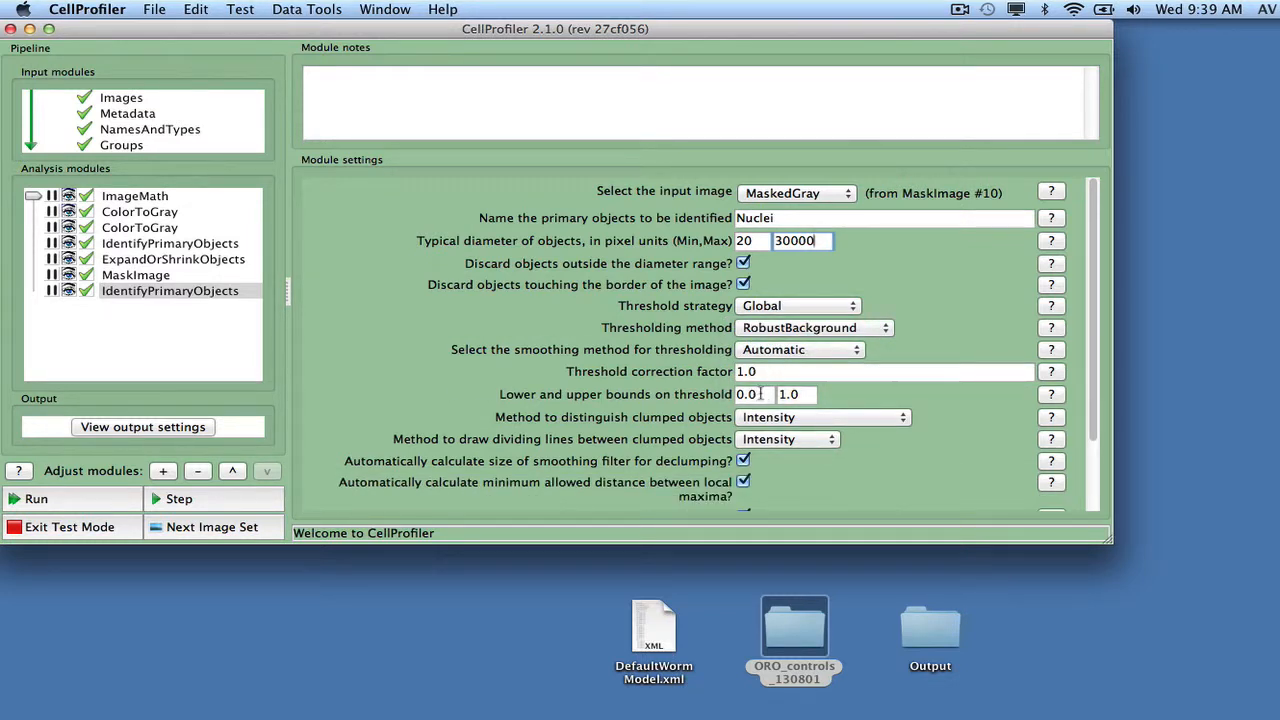
pyautogui.click(760, 394)
pyautogui.write('9')
# Step: Set the method to distinguish clumped objects to None and turn off filling holes in identified objects
pyautogui.click(780, 418)
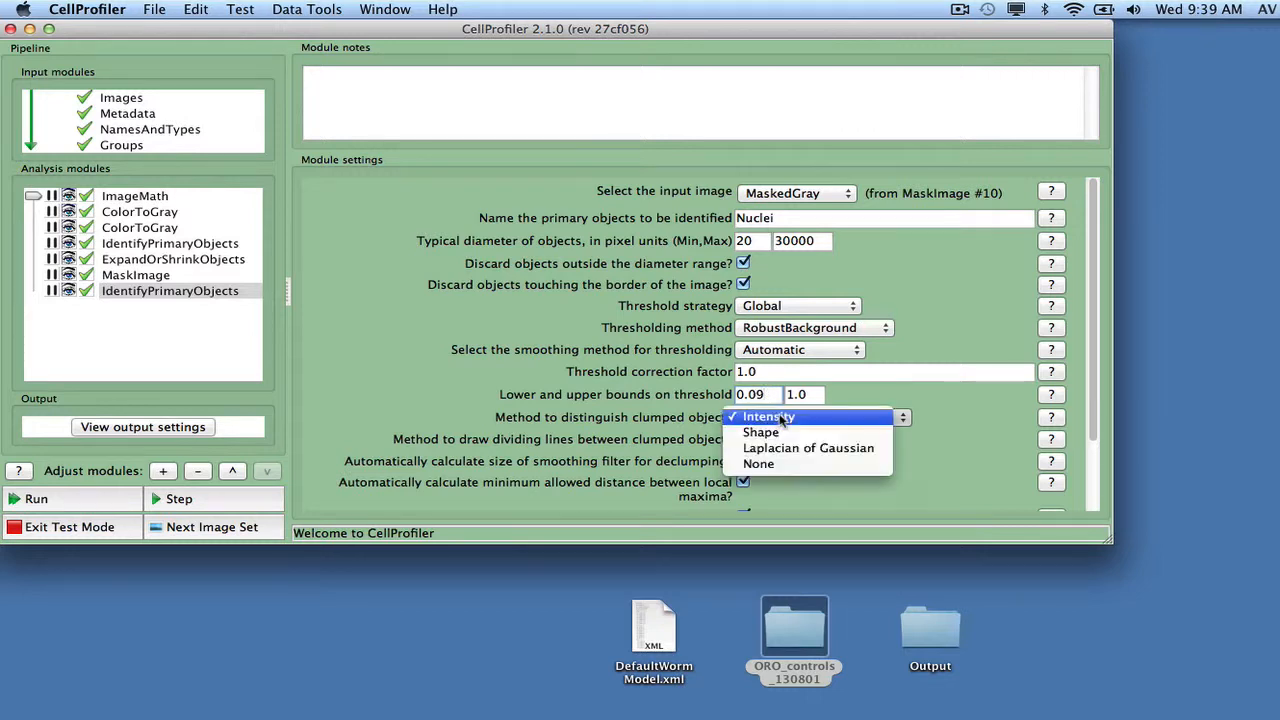
pyautogui.click(792, 464)
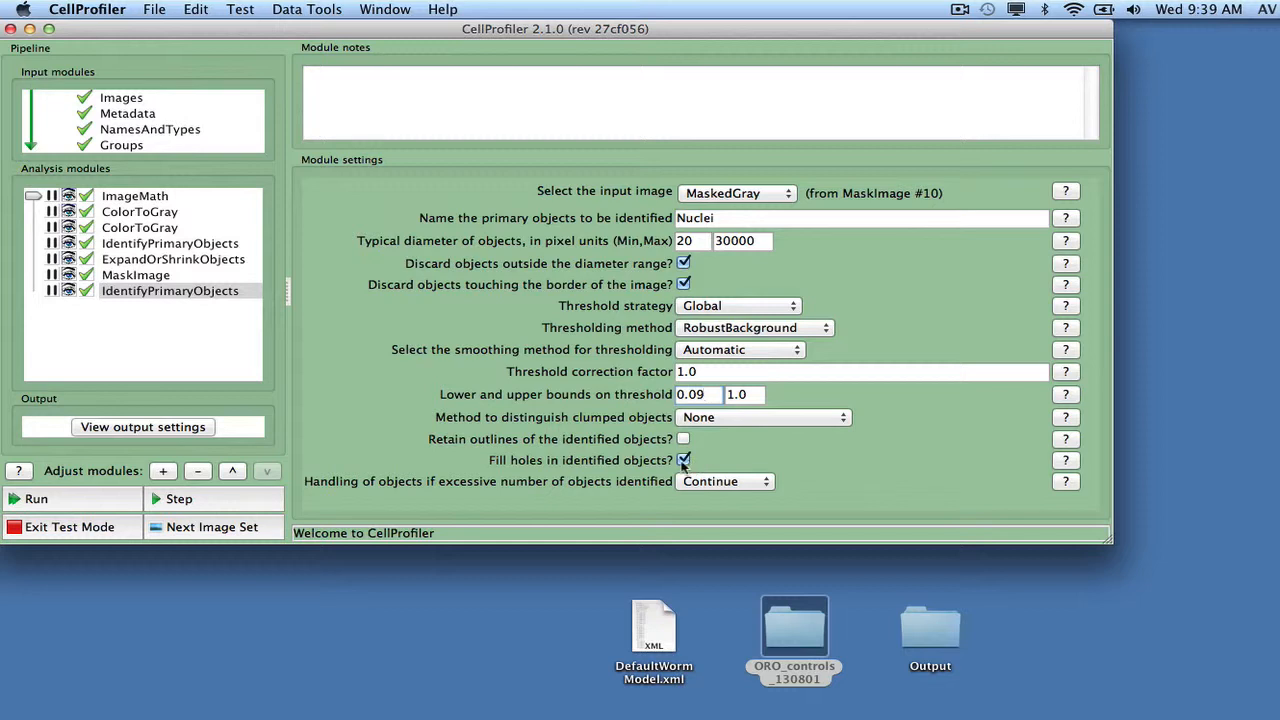
pyautogui.click(683, 461)
# Step: Name the primary objects WormObjects and run the pipeline in test mode
pyautogui.moveTo(720, 218); pyautogui.dragTo(663, 218)
pyautogui.write('WormObjects')
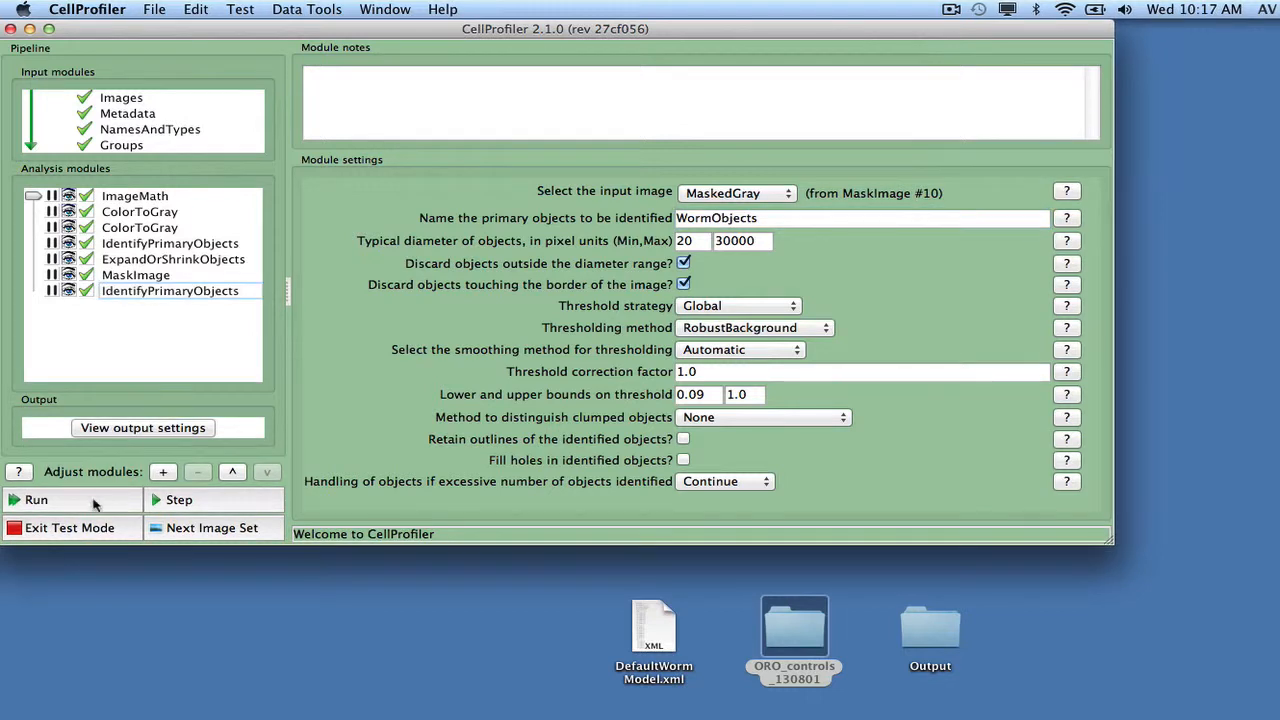
pyautogui.click(36, 500)
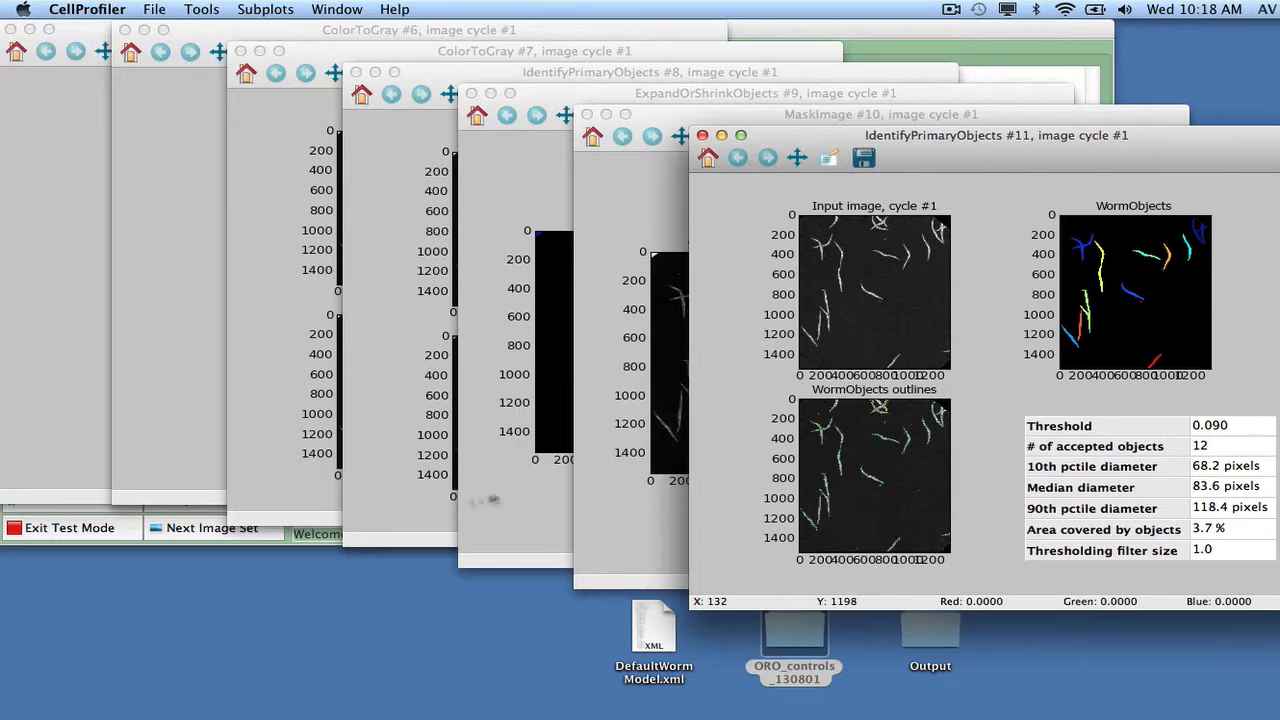
# Step: Add an EditObjectsManually module at the end of the pipeline and select WormObjects as the objects to edit
pyautogui.click(316, 538)
pyautogui.click(70, 129)
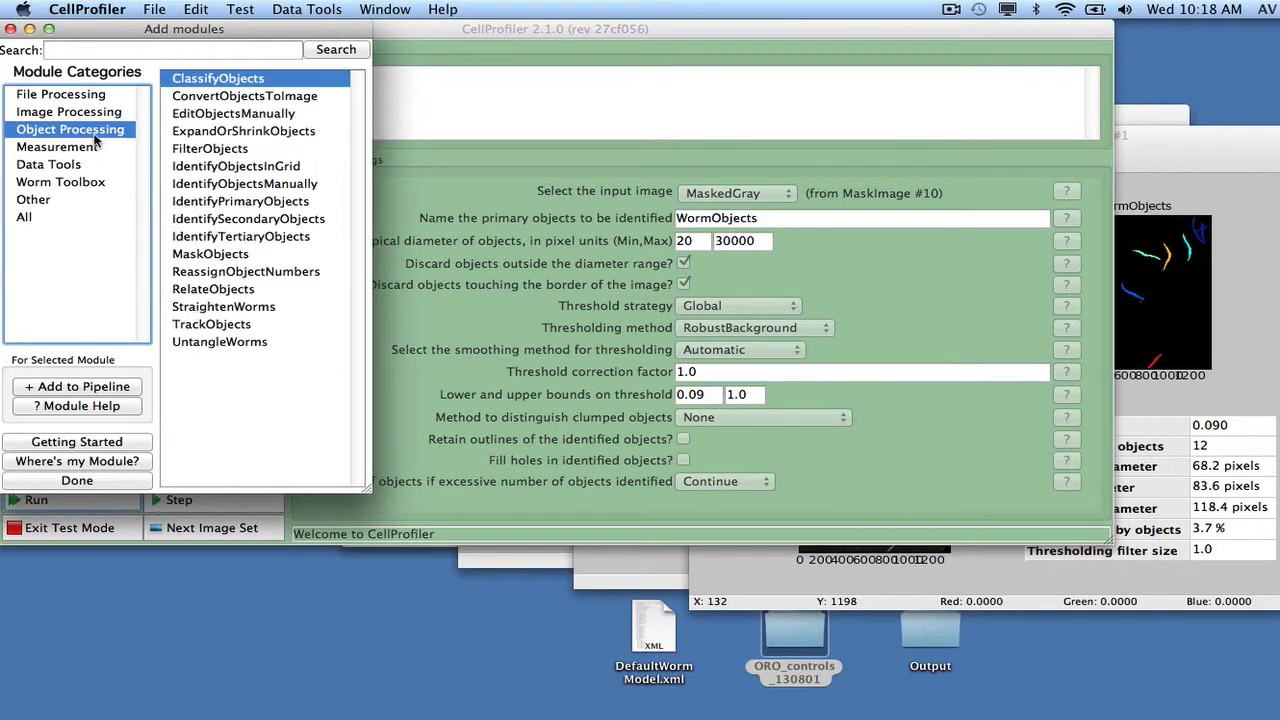
pyautogui.doubleClick(216, 113)
pyautogui.click(124, 482)
pyautogui.click(607, 188)
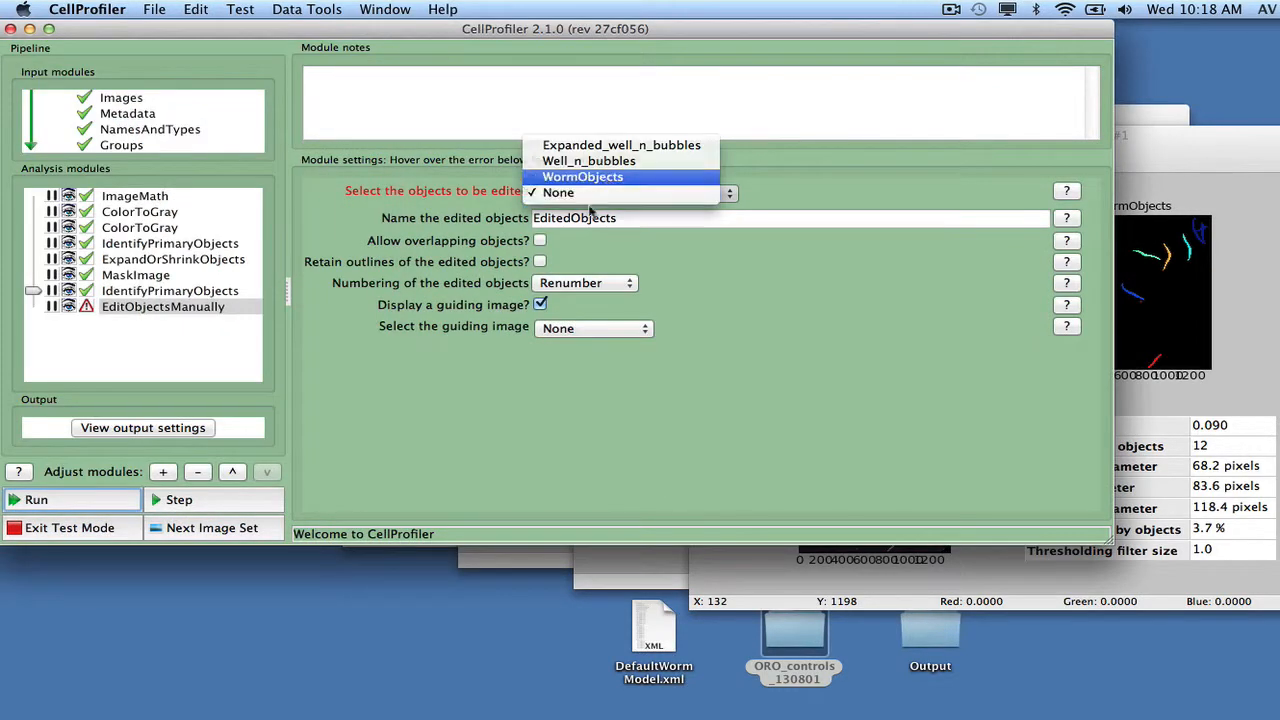
pyautogui.click(586, 177)
# Step: Name the edited objects SelectedSingleWorms
pyautogui.press('Tab')
pyautogui.write('SelectedSingleWorms')
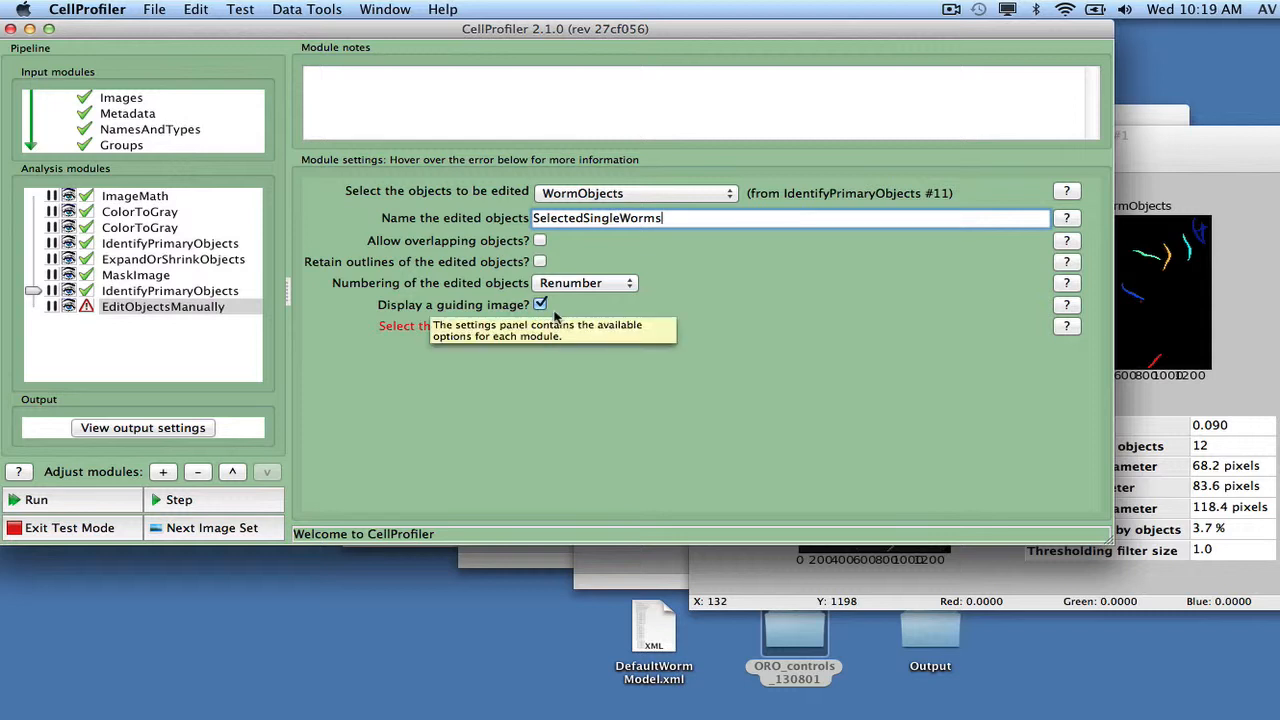
# Step: Turn off the guiding image display and add a ConvertObjectsToImage module to the end of the pipeline
pyautogui.click(540, 306)
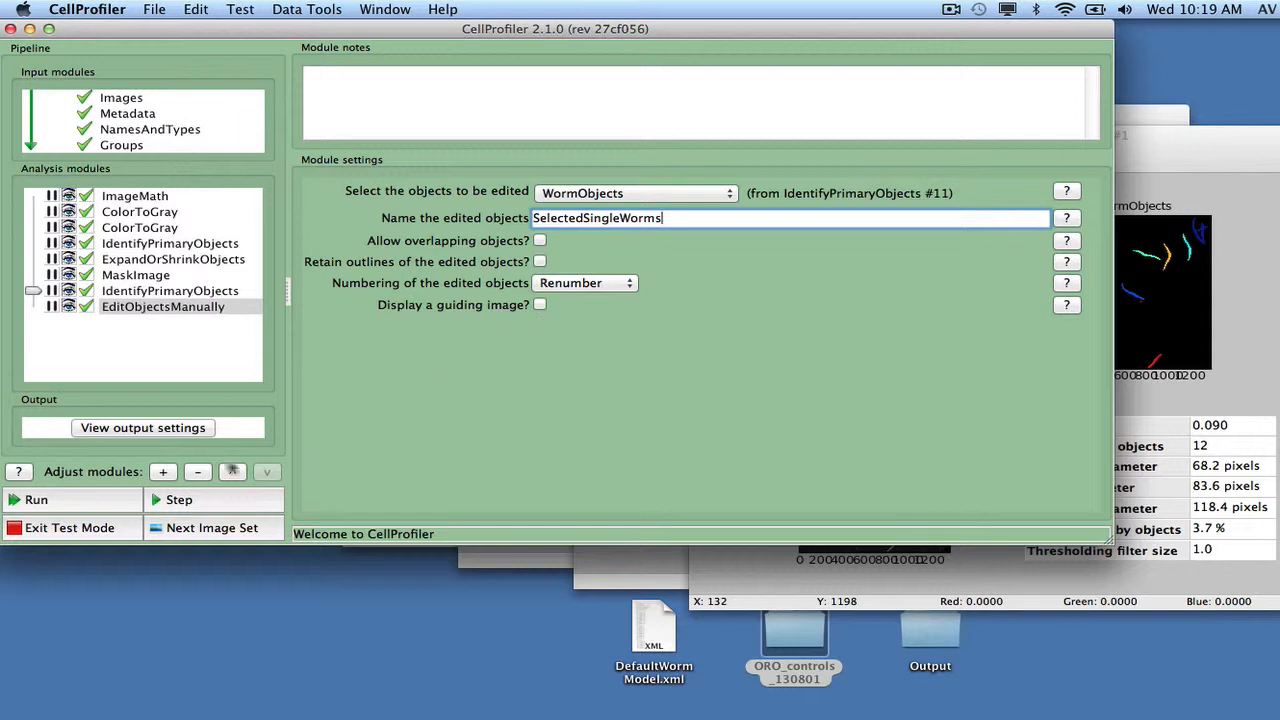
pyautogui.click(165, 473)
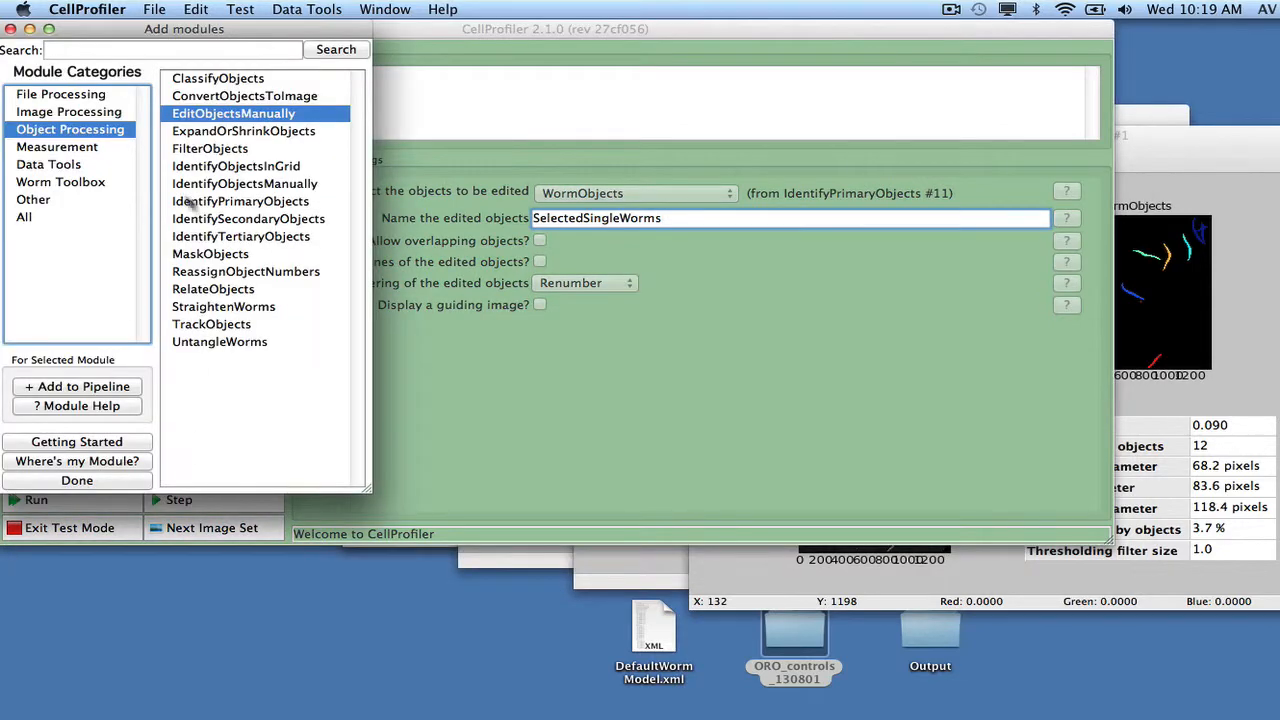
pyautogui.doubleClick(225, 96)
pyautogui.click(77, 480)
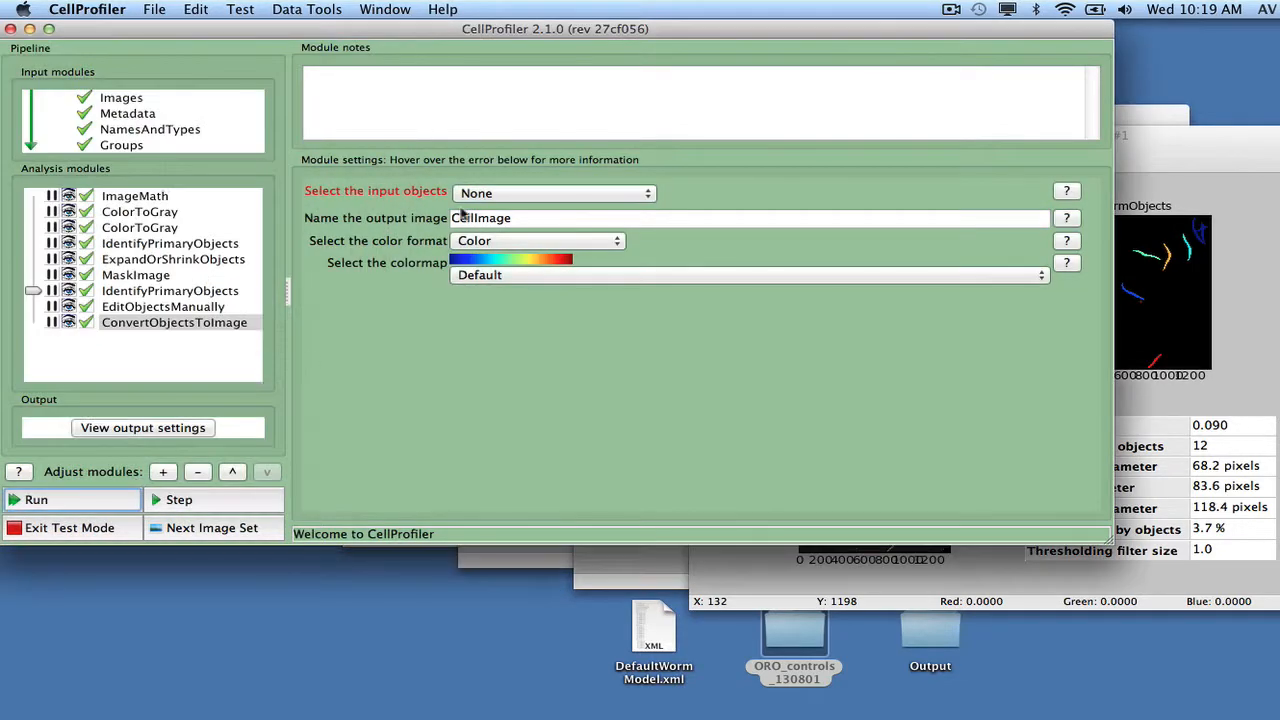
# Step: Convert WormObjects to an image named WormBinary in the Binary (black & white) color format
pyautogui.click(505, 193)
pyautogui.click(505, 177)
pyautogui.doubleClick(470, 218)
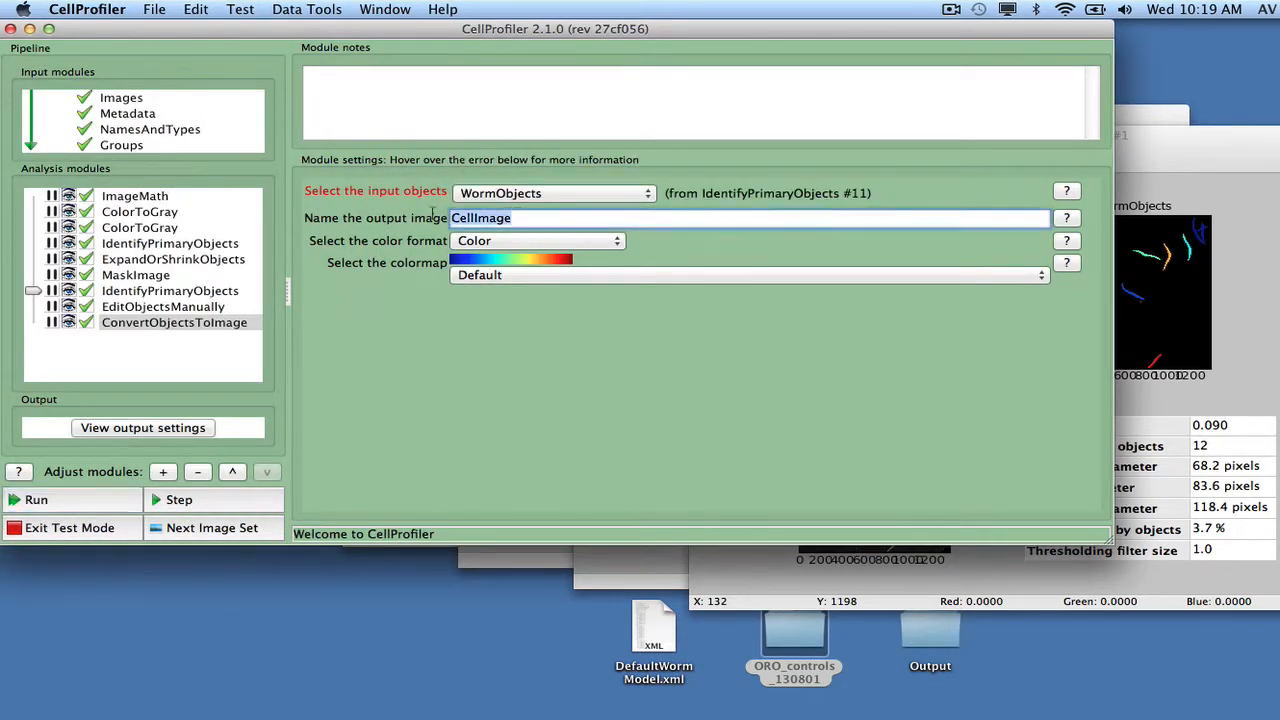
pyautogui.write('WormBinary')
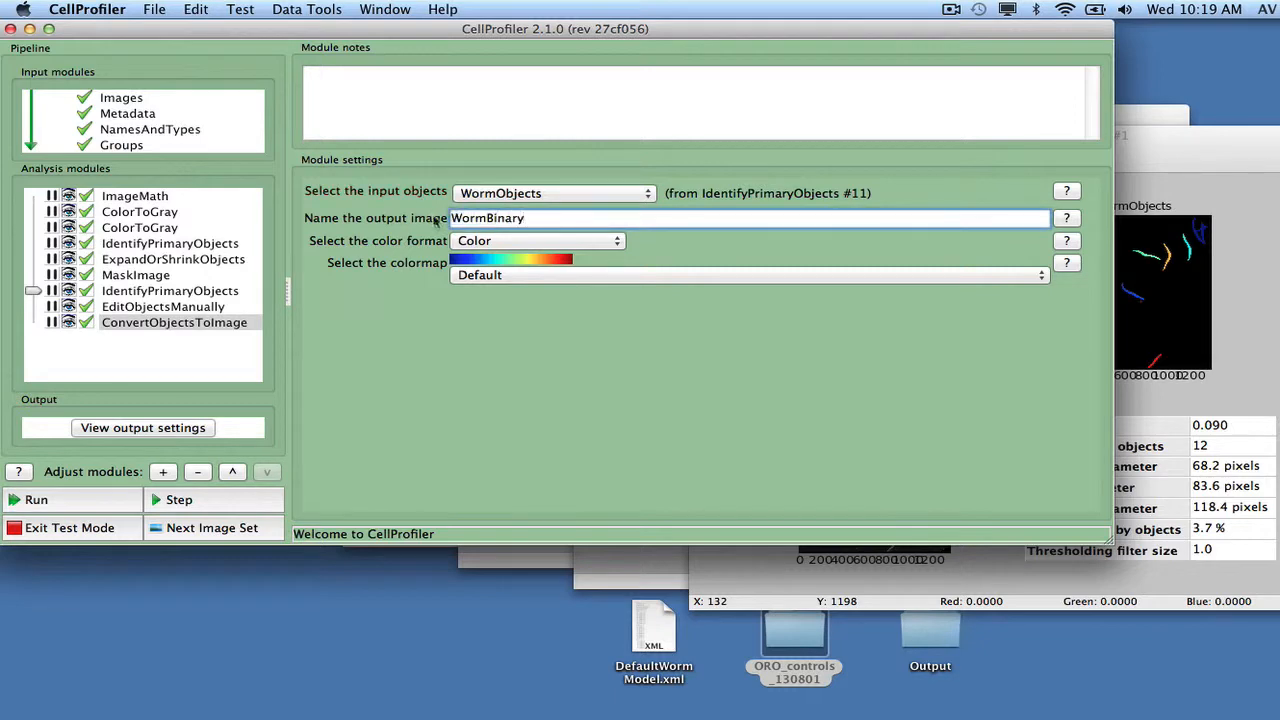
pyautogui.click(478, 244)
pyautogui.click(484, 258)
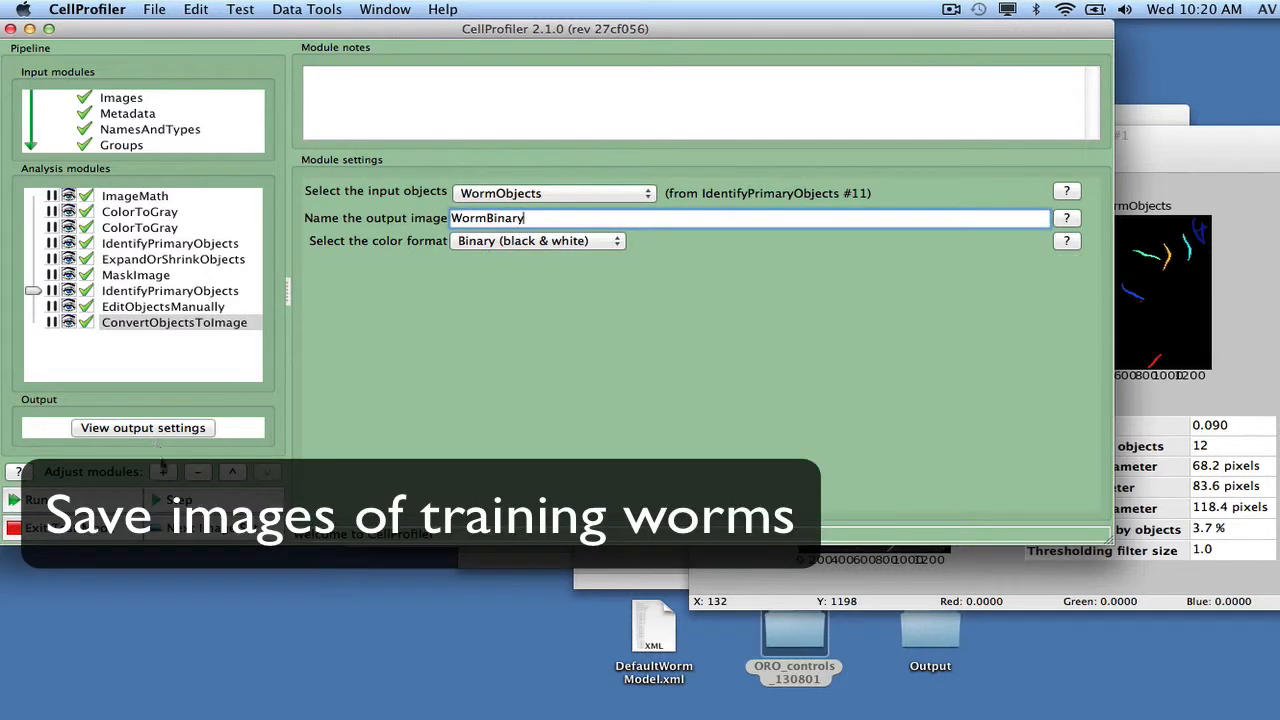
# Step: Add a SaveImages module from the File Processing category to the end of the pipeline
pyautogui.click(163, 471)
pyautogui.click(60, 94)
pyautogui.doubleClick(198, 203)
pyautogui.click(77, 480)
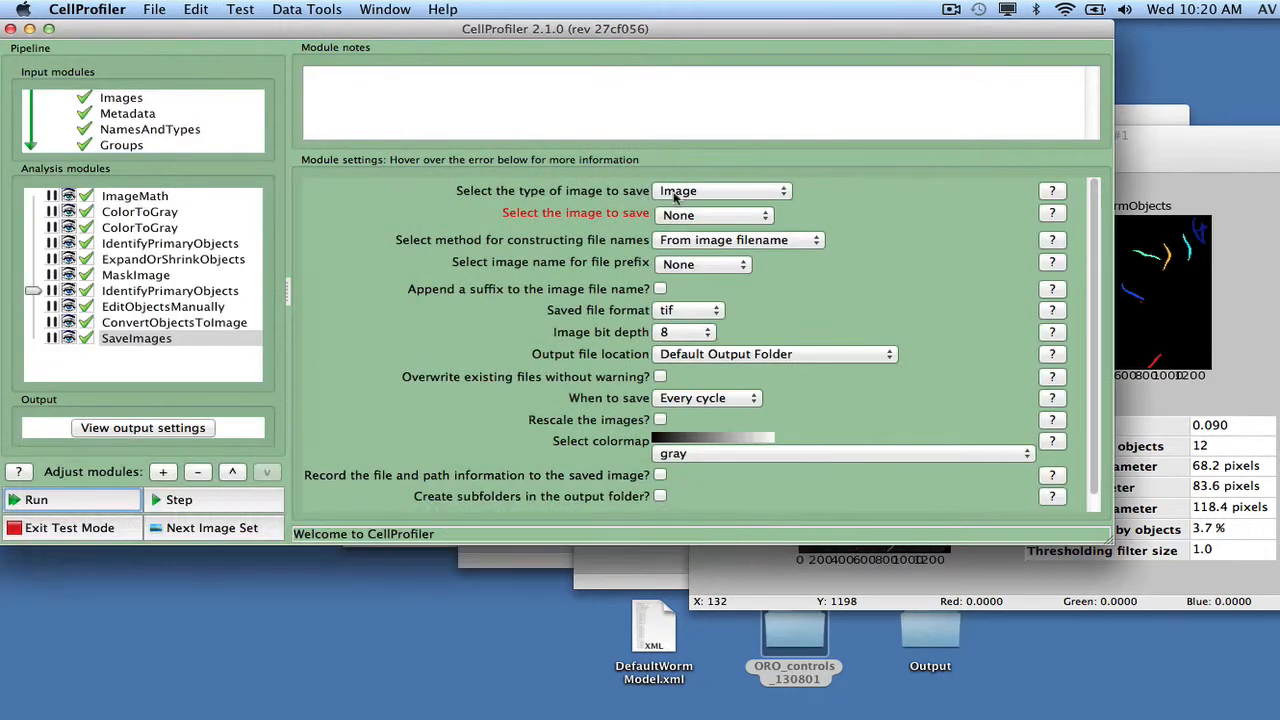
# Step: Set the module to save the WormBinary image, using the RawData image name as the file prefix
pyautogui.click(676, 193)
pyautogui.click(642, 193)
pyautogui.click(684, 216)
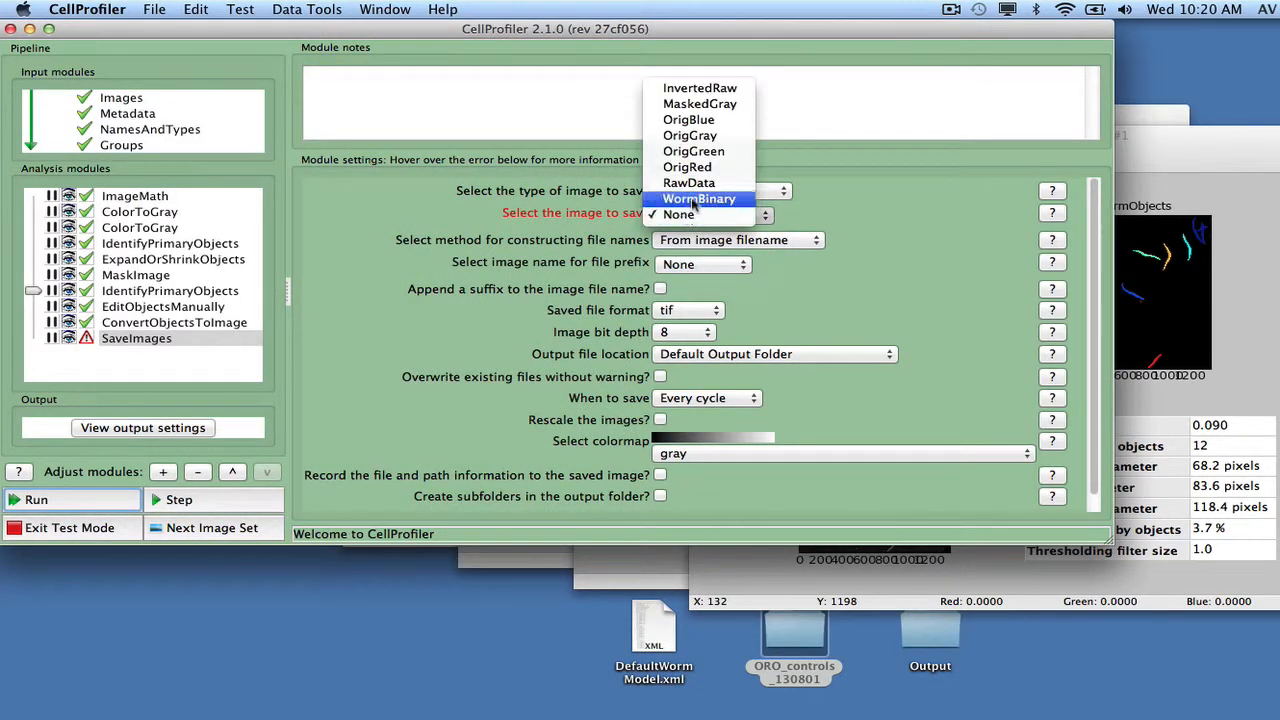
pyautogui.click(700, 196)
pyautogui.click(693, 258)
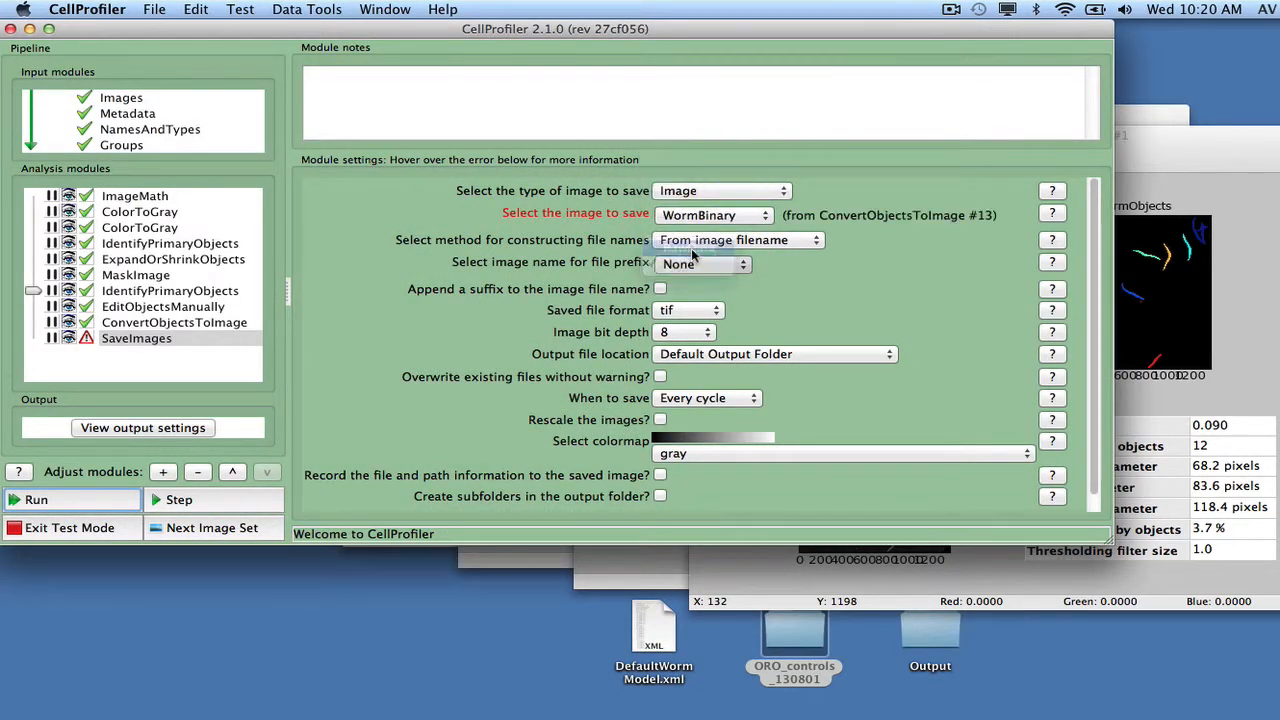
# Step: Append the suffix _SingleWorms to the saved image's file name and set the file format to png
pyautogui.click(660, 289)
pyautogui.write('_SingleWorms')
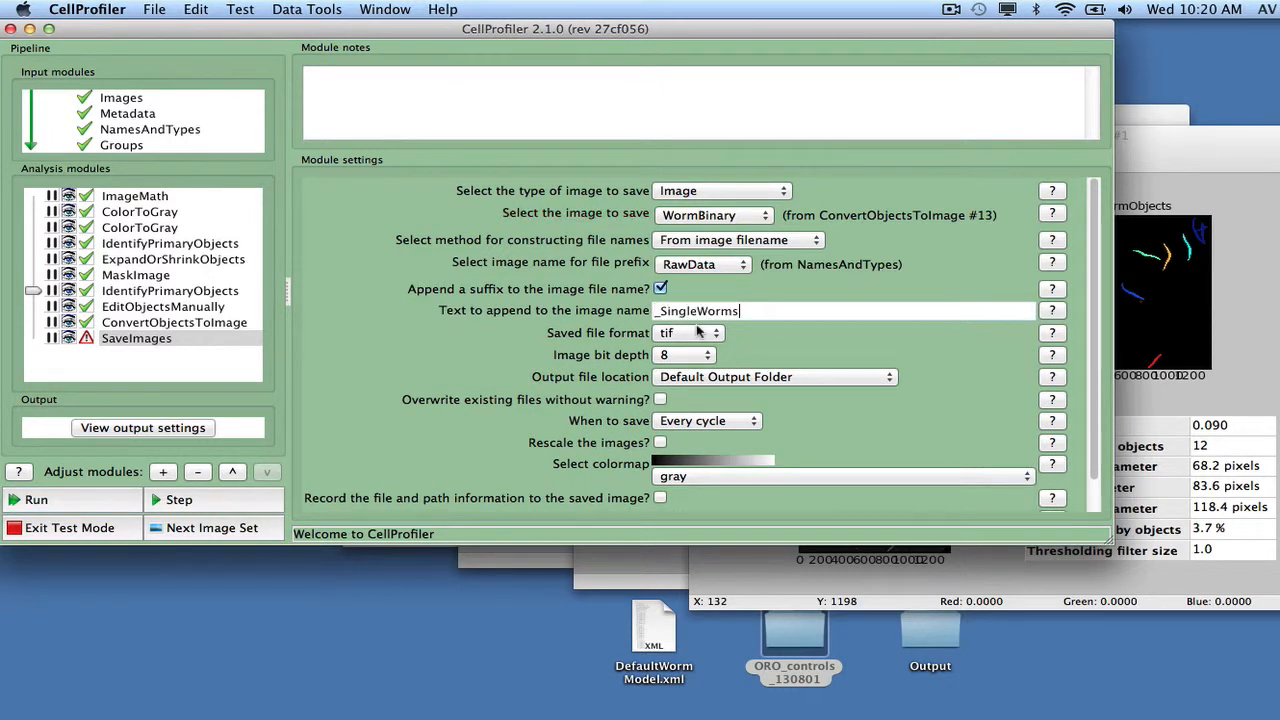
pyautogui.click(697, 332)
pyautogui.click(683, 316)
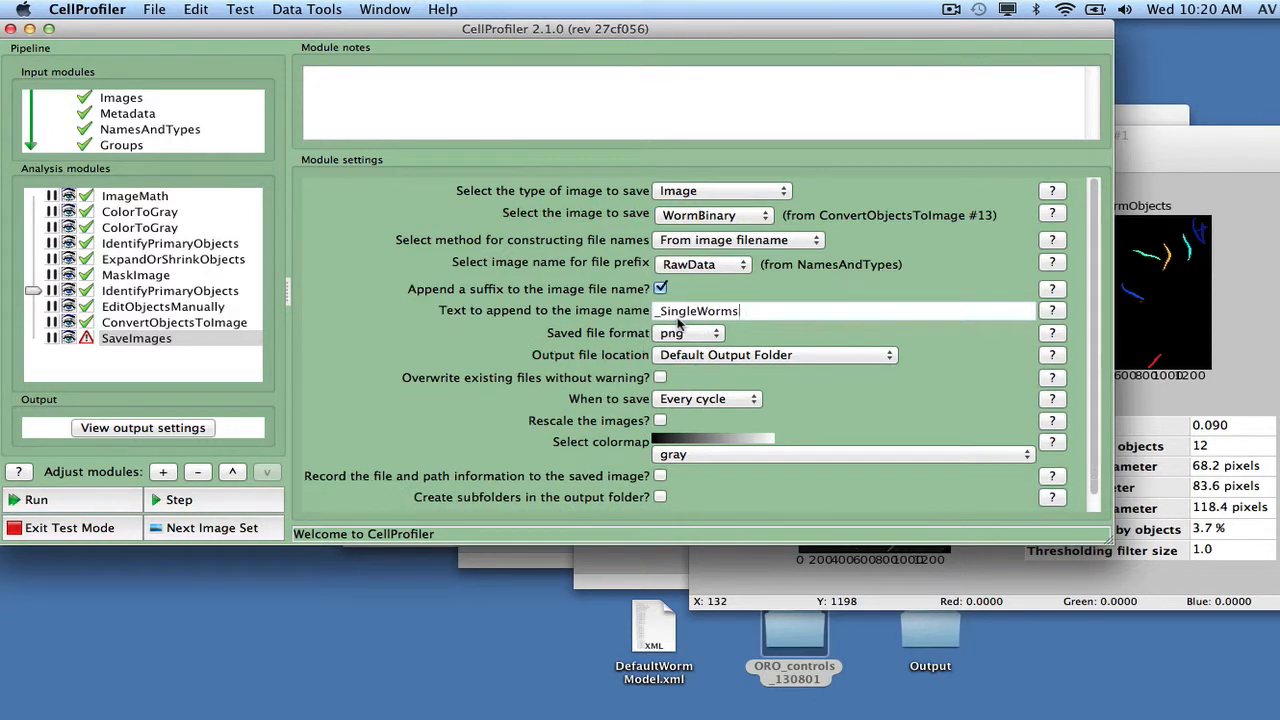
# Step: Exit test mode and analyze the images with all module display windows hidden except the one for EditObjectsManually
pyautogui.click(108, 530)
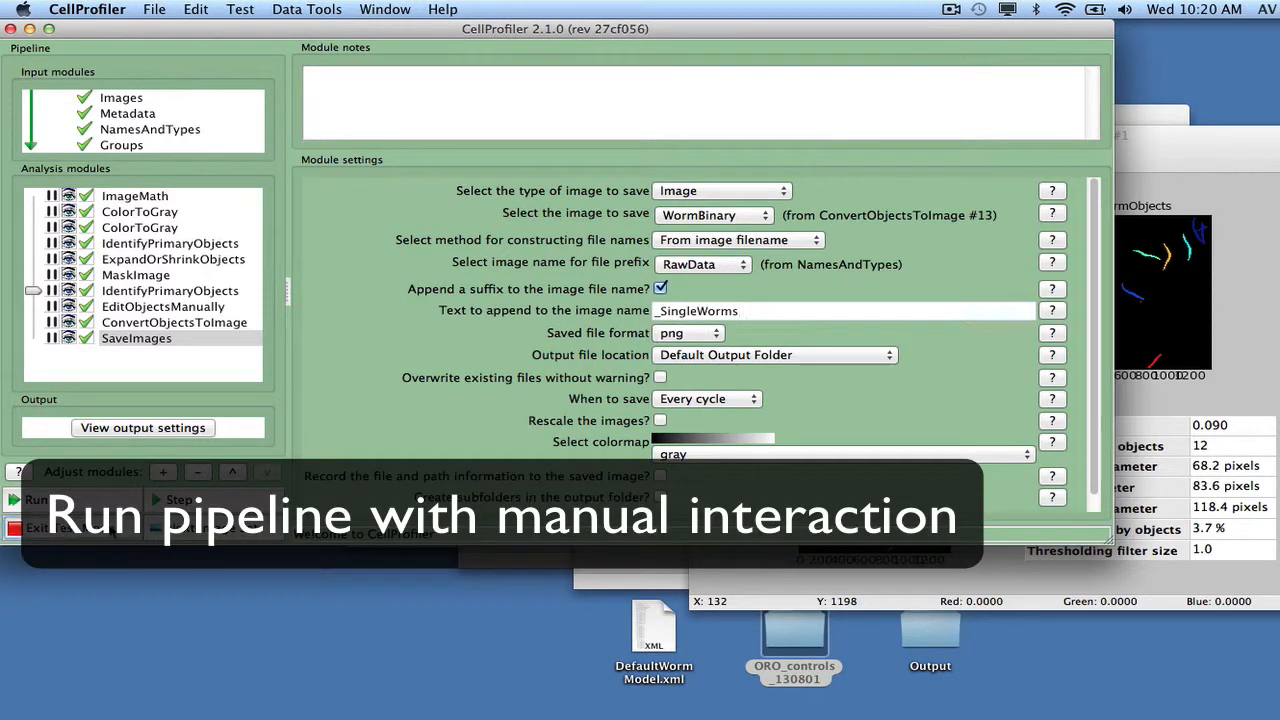
pyautogui.click(316, 18)
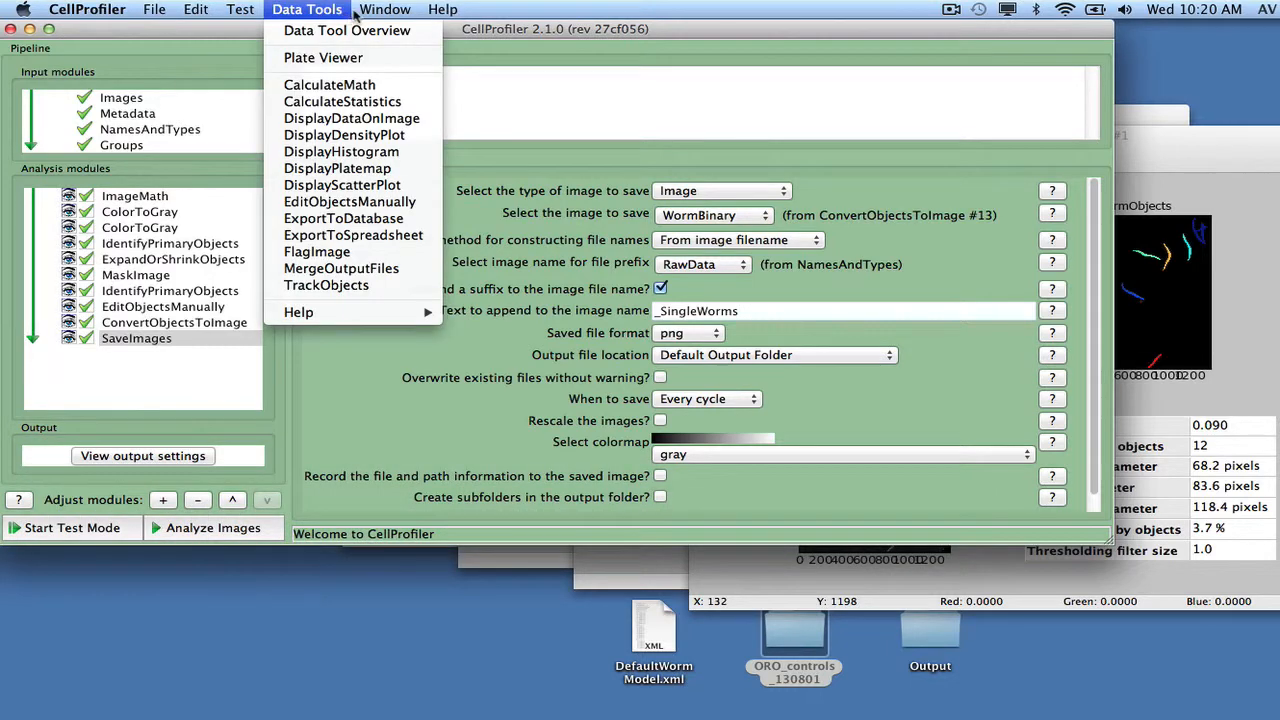
pyautogui.moveTo(374, 12)
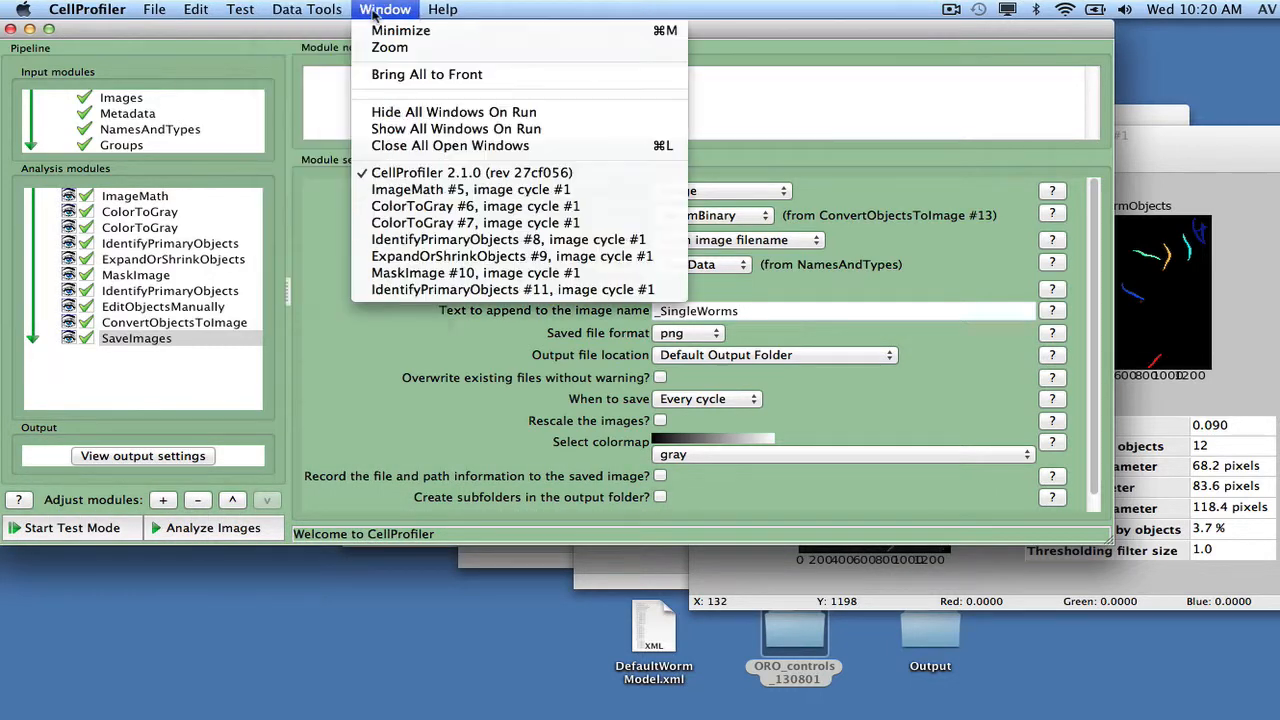
pyautogui.click(390, 114)
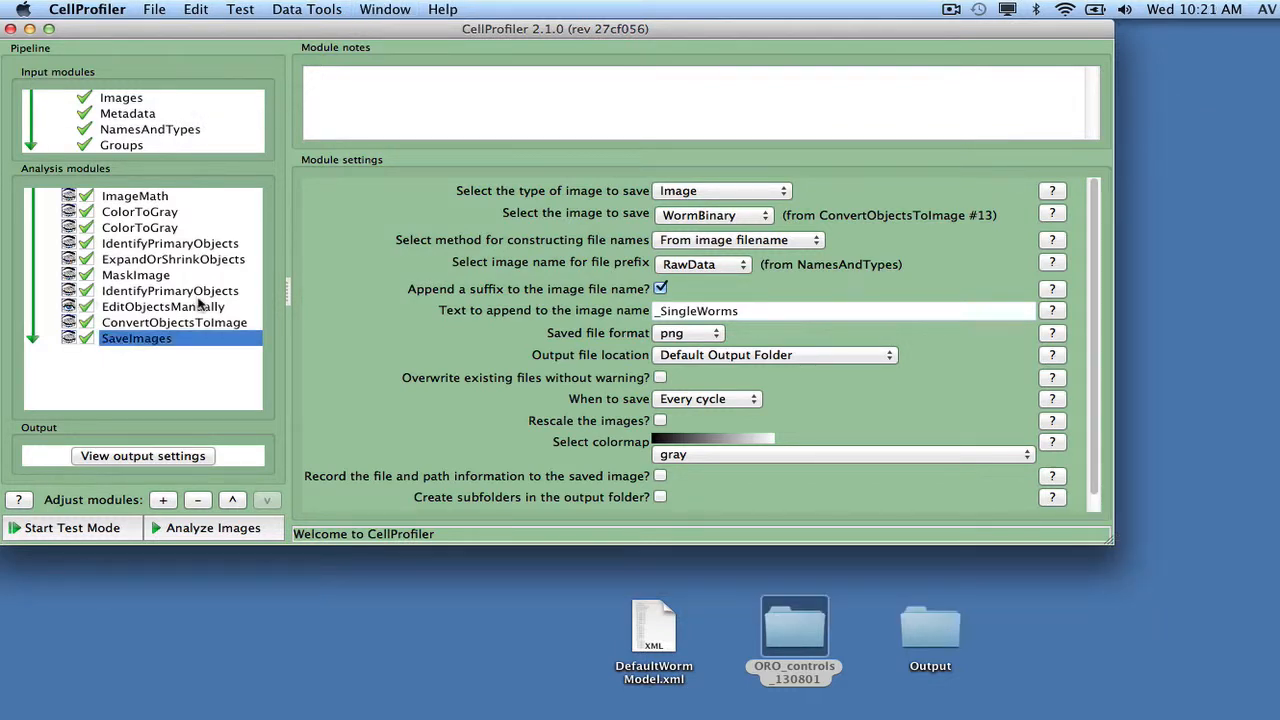
pyautogui.click(200, 528)
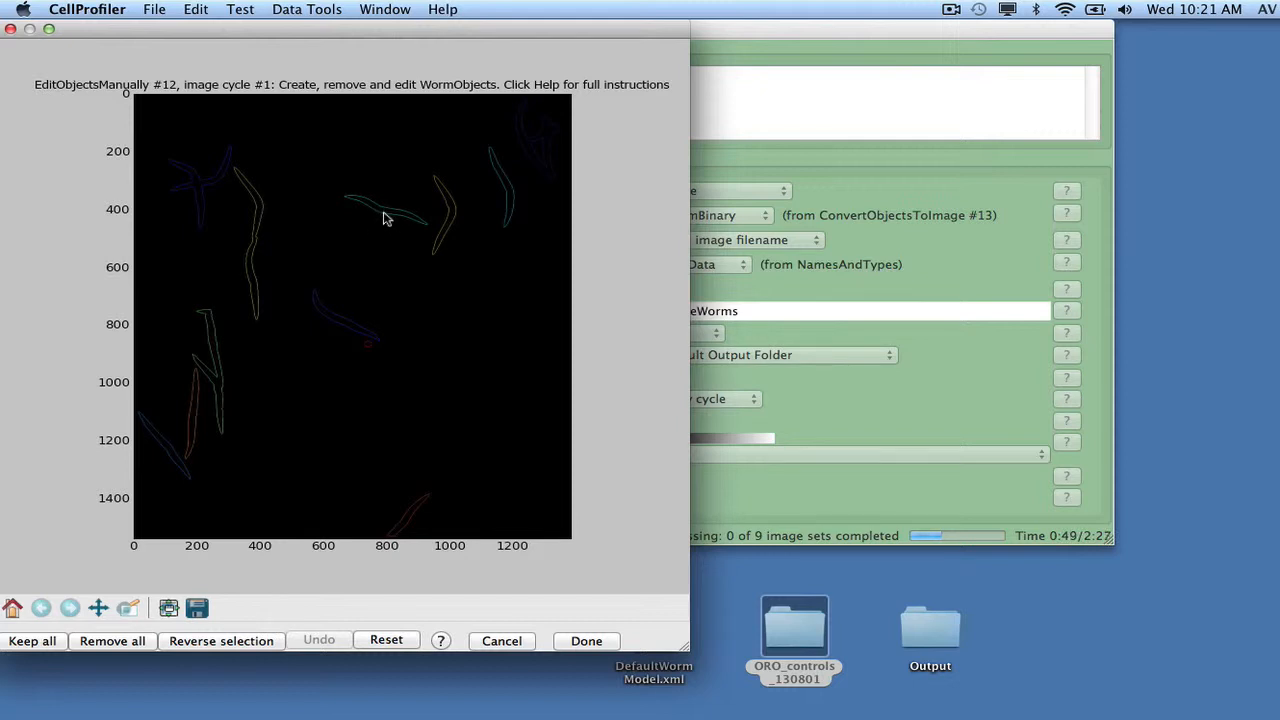
# Step: In the first image, mark the non-touching single worms, reverse the selection so only they are kept, and accept the edit
pyautogui.click(127, 608)
pyautogui.moveTo(229, 362); pyautogui.dragTo(138, 482)
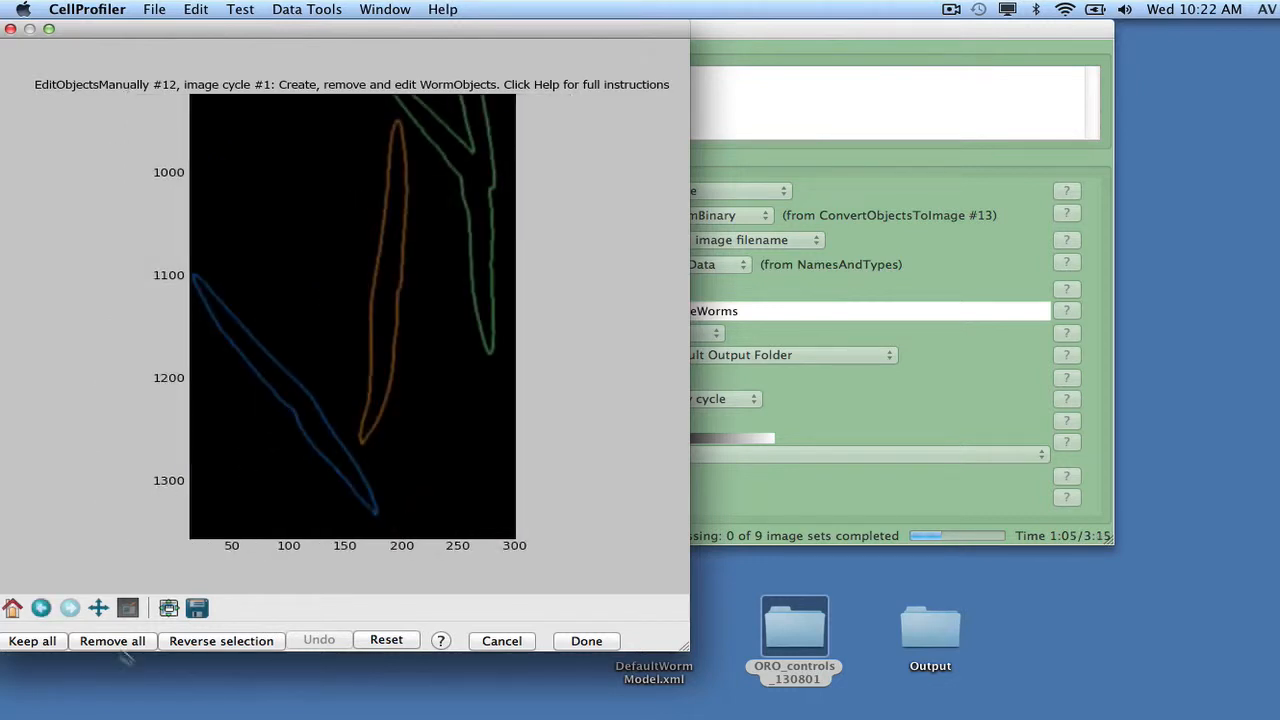
pyautogui.click(291, 393)
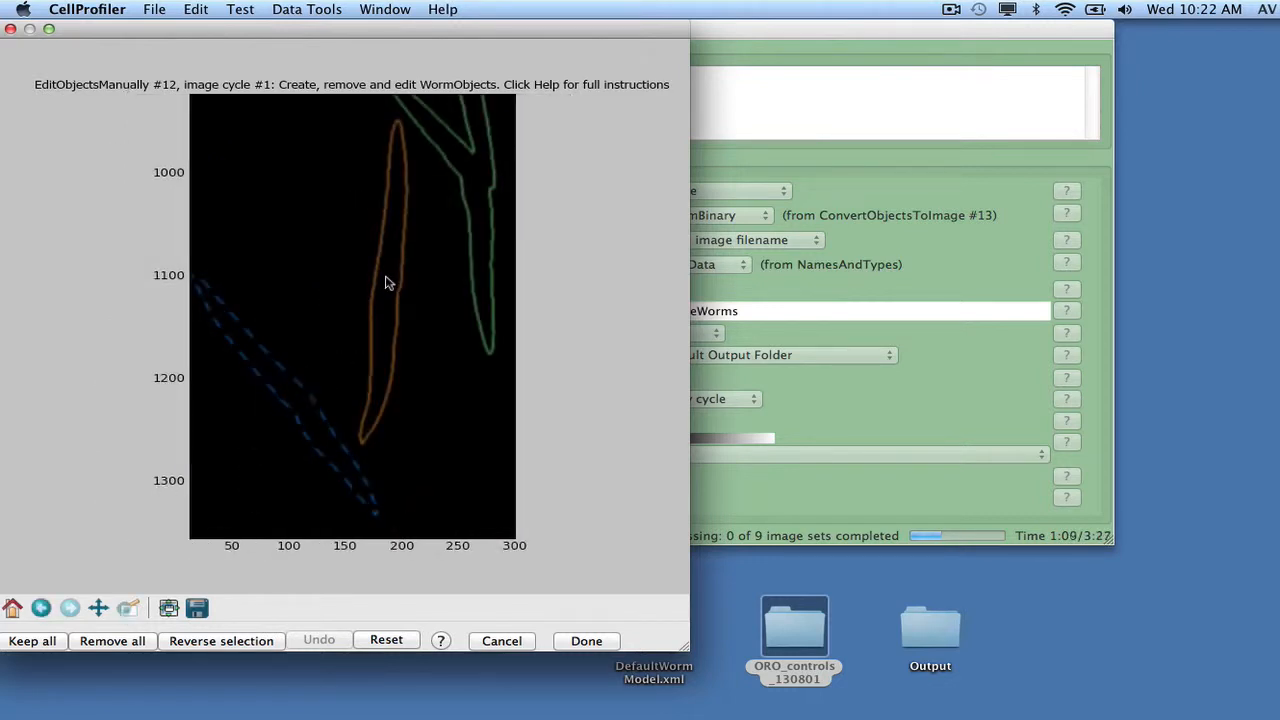
pyautogui.click(389, 284)
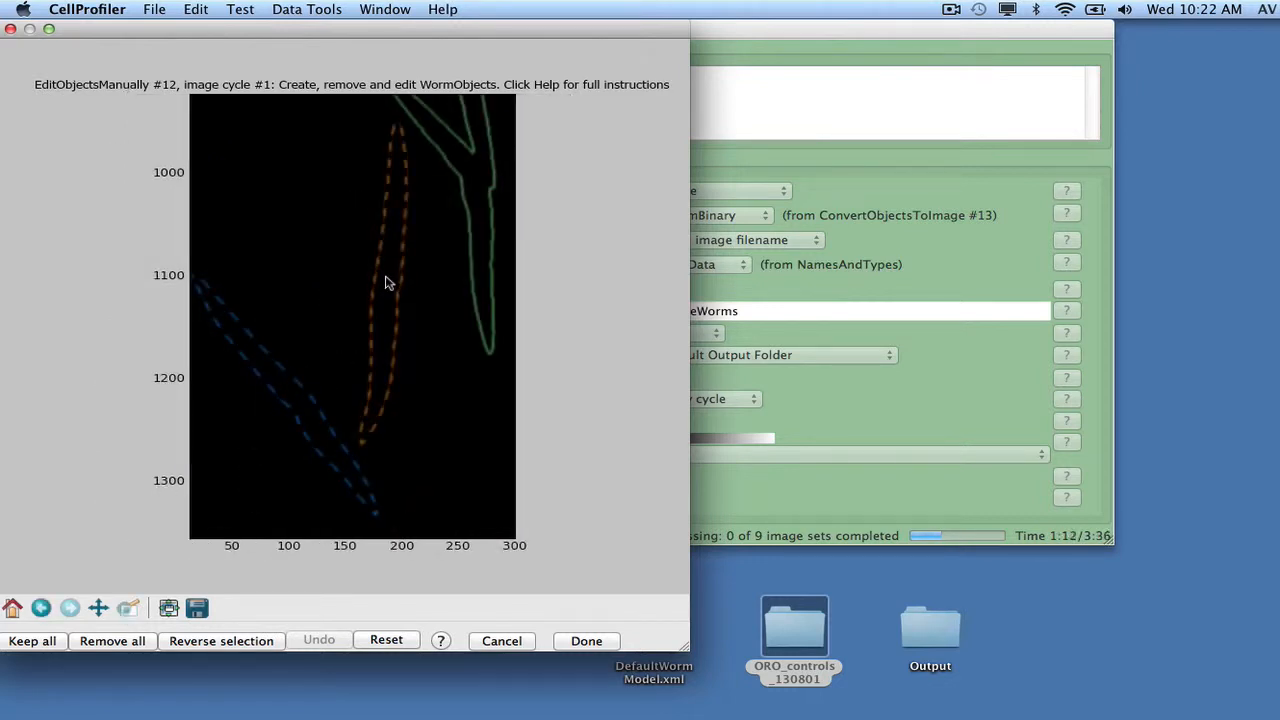
pyautogui.click(12, 608)
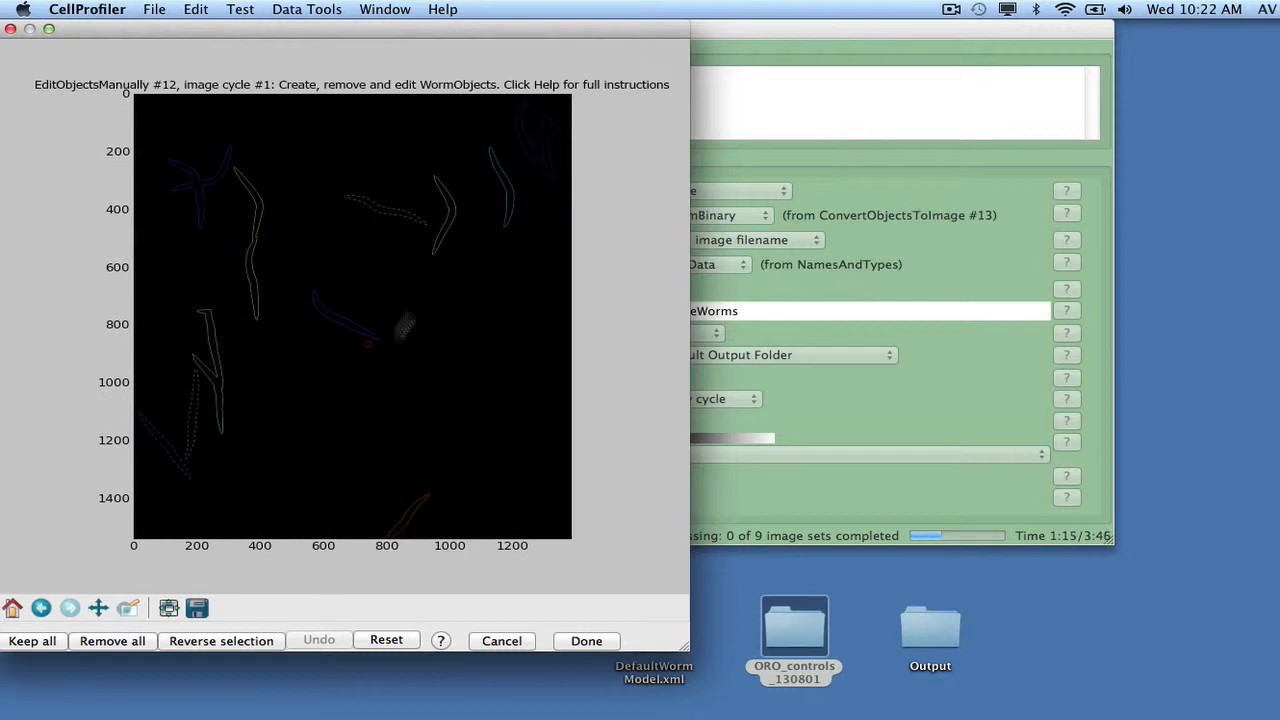
pyautogui.click(511, 202)
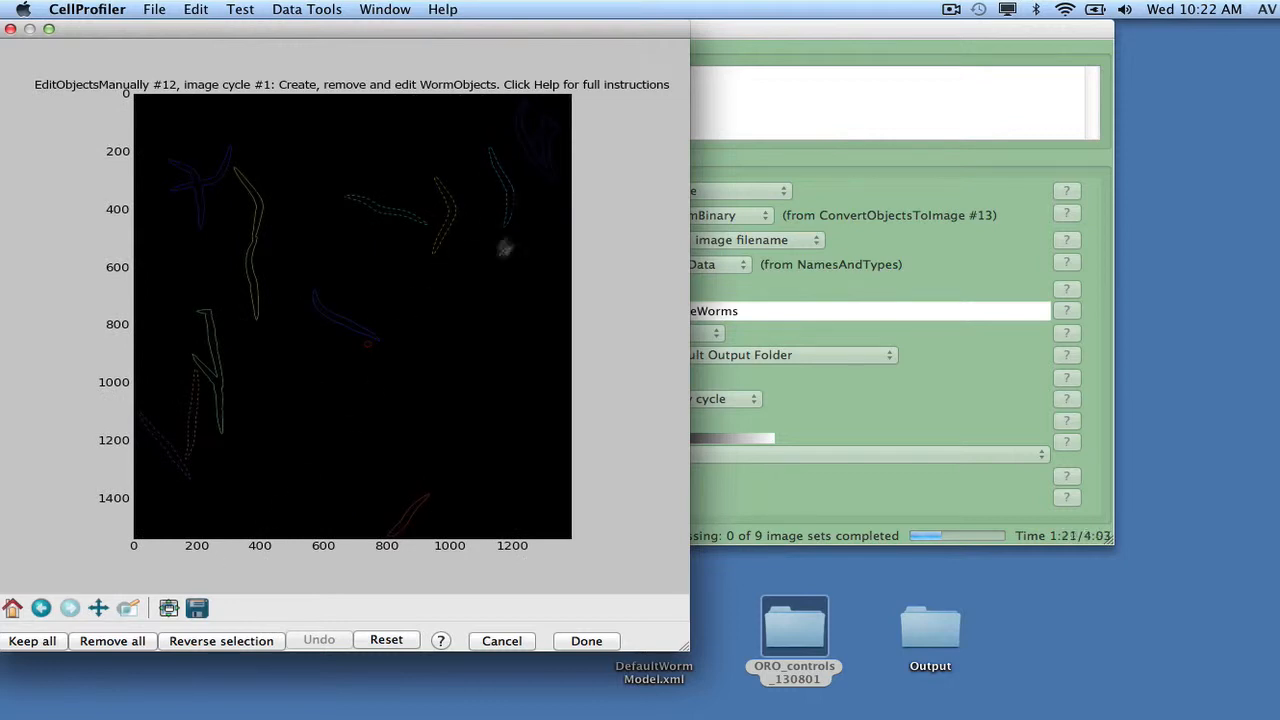
pyautogui.click(183, 643)
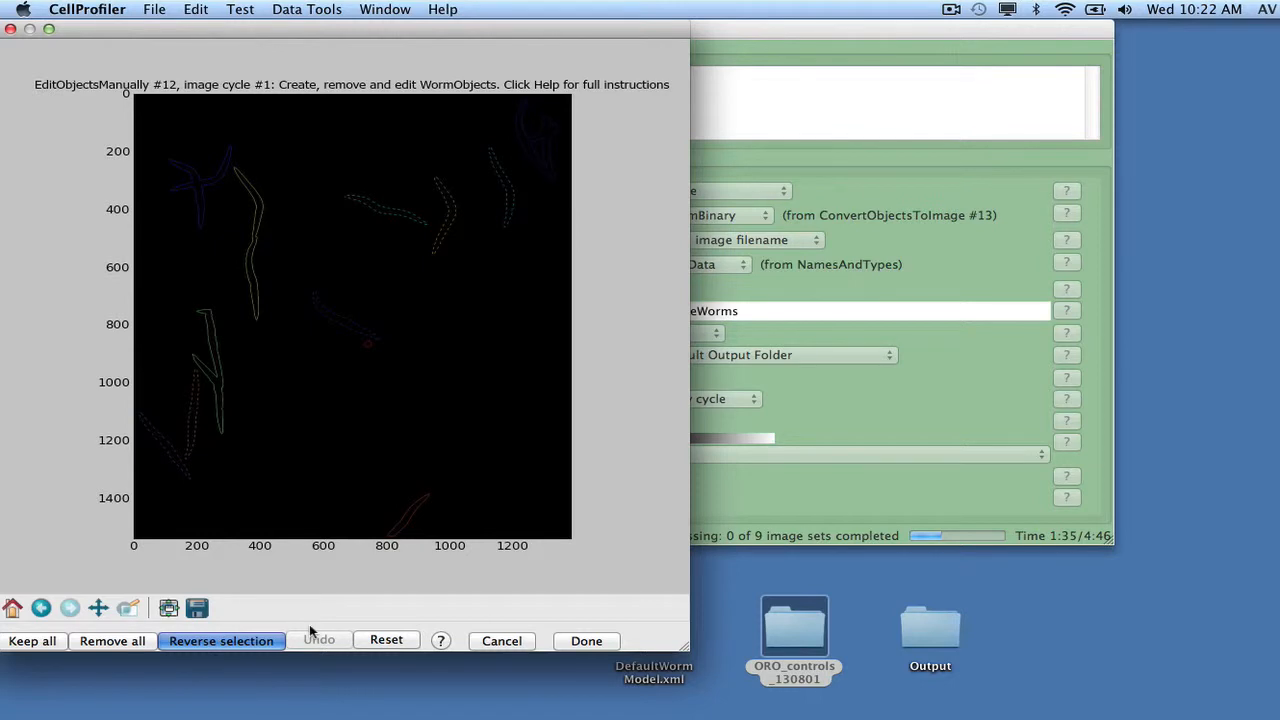
pyautogui.click(563, 645)
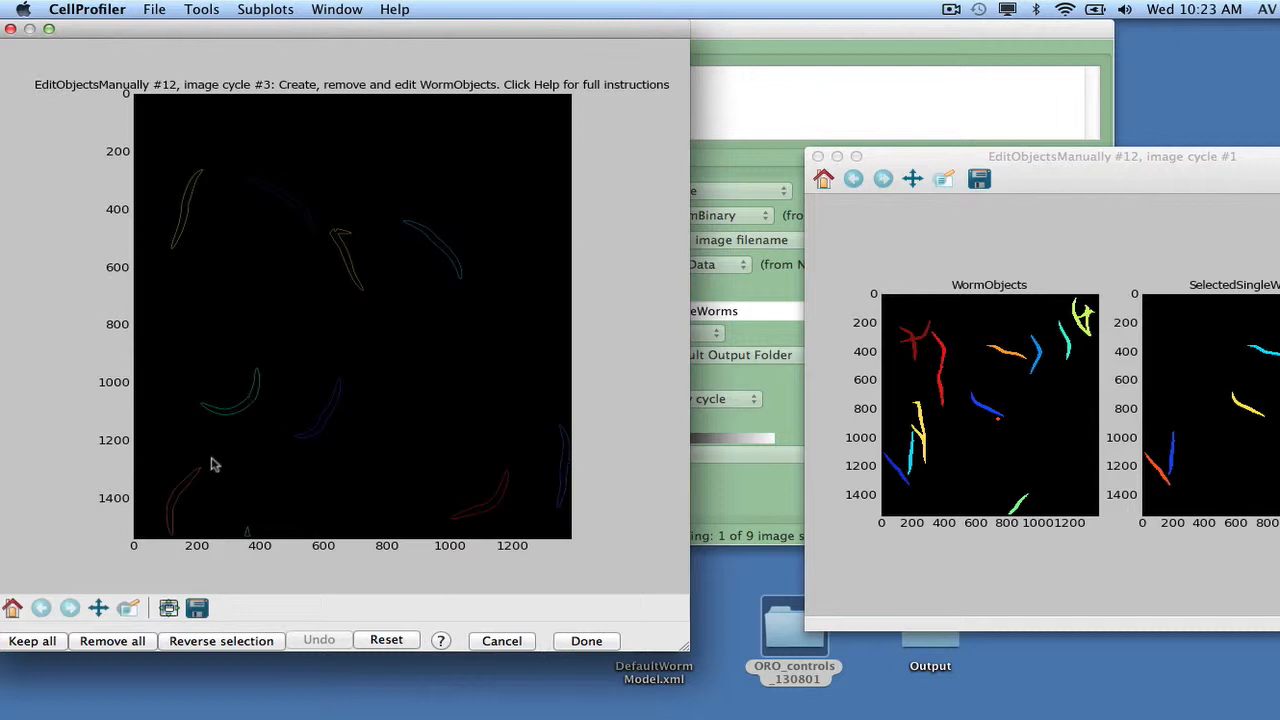
# Step: In the cycle 3 image, mark the single worms, reverse the selection to keep only them, and accept the edit
pyautogui.click(228, 411)
pyautogui.click(260, 643)
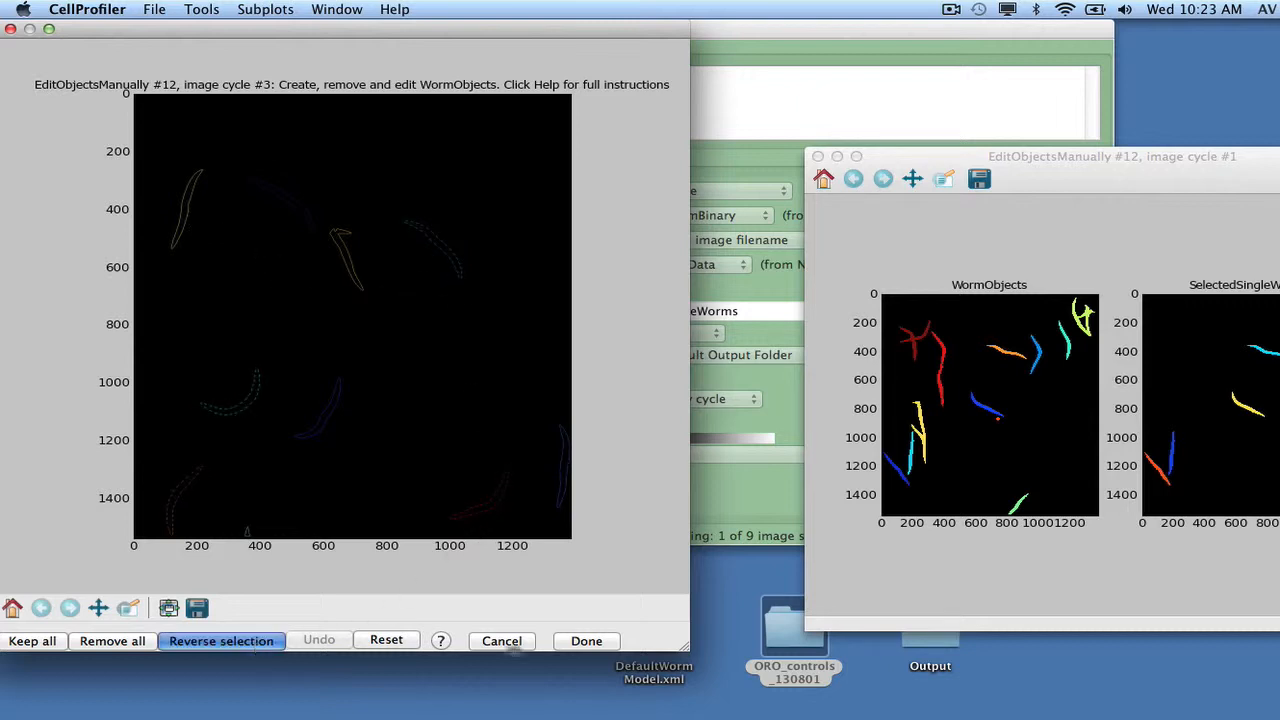
pyautogui.click(586, 641)
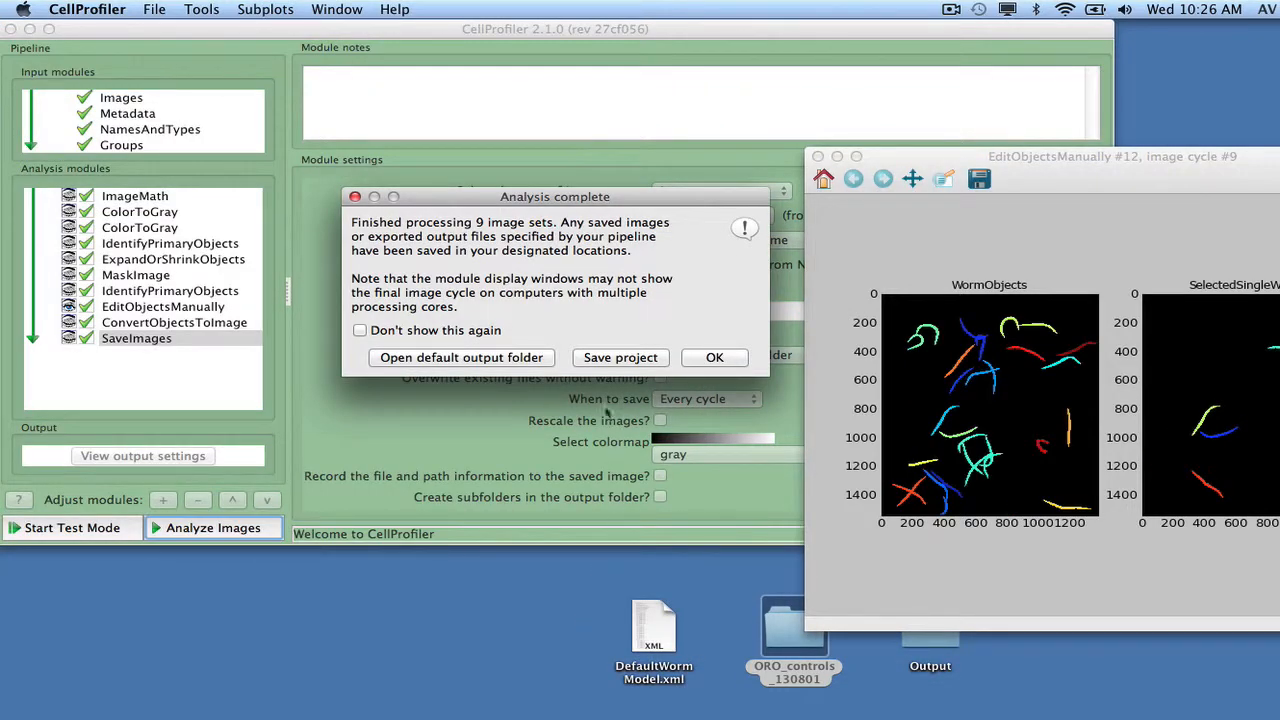
# Step: Open the default output folder and select the saved image D01_SingleWorms.png
pyautogui.click(506, 366)
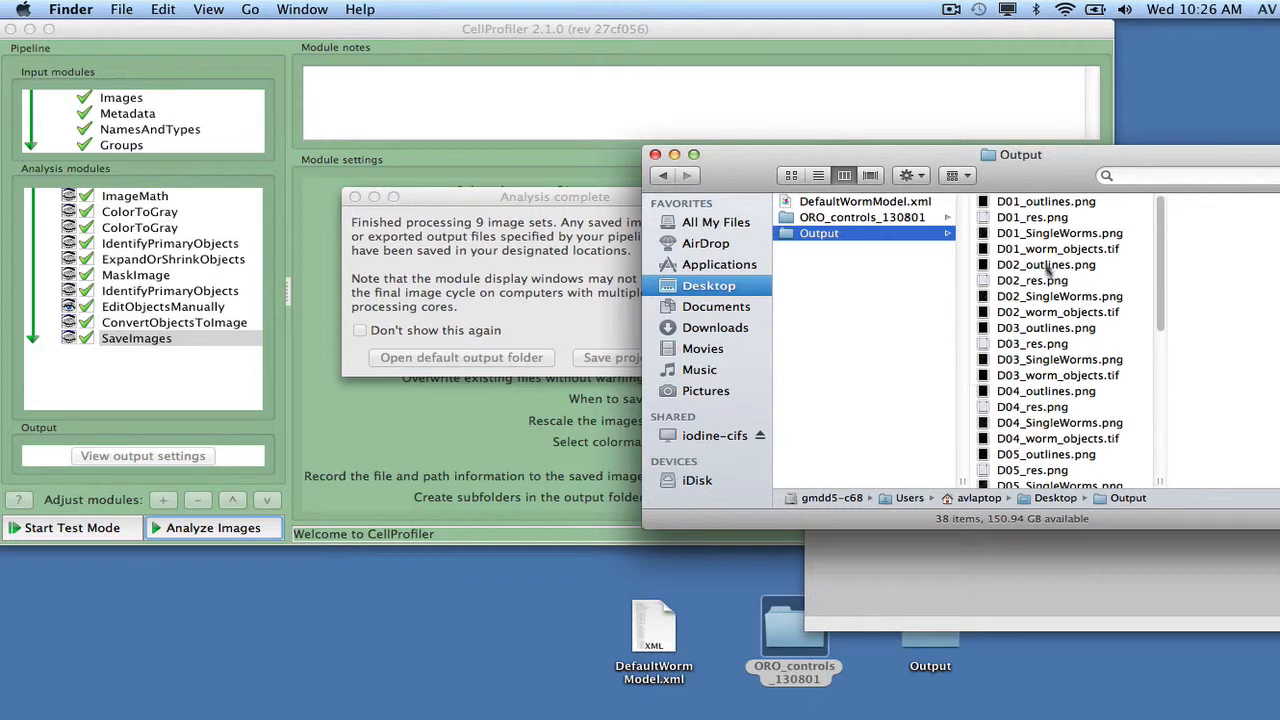
pyautogui.click(1045, 234)
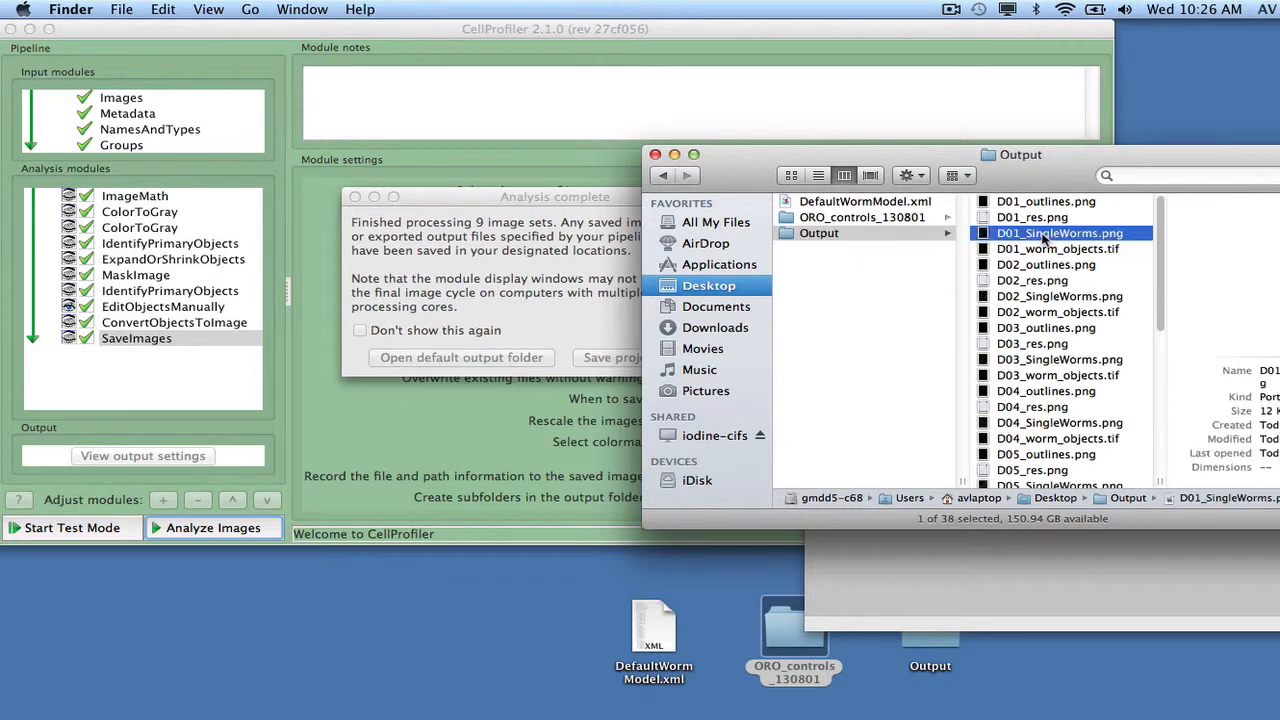